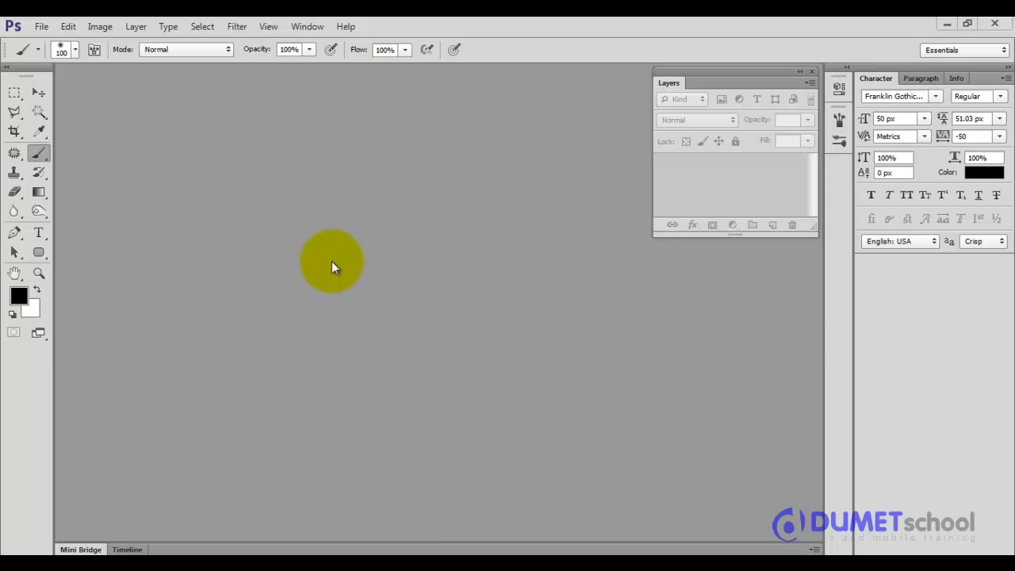
Step: Open the bald5.jpg portrait through File > Open
{"action": "left_click", "coordinate": [41, 26]}
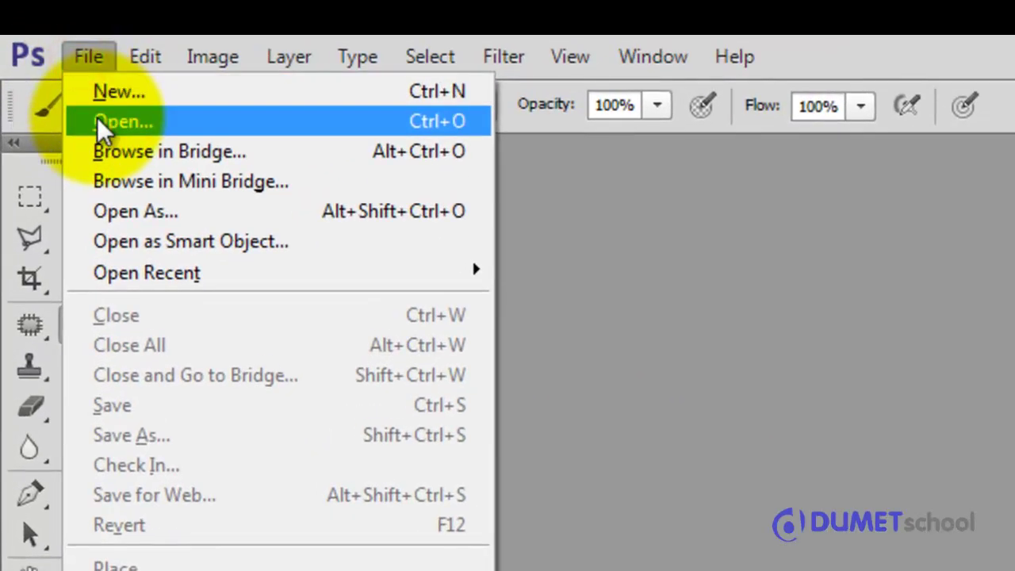
{"action": "left_click", "coordinate": [46, 55]}
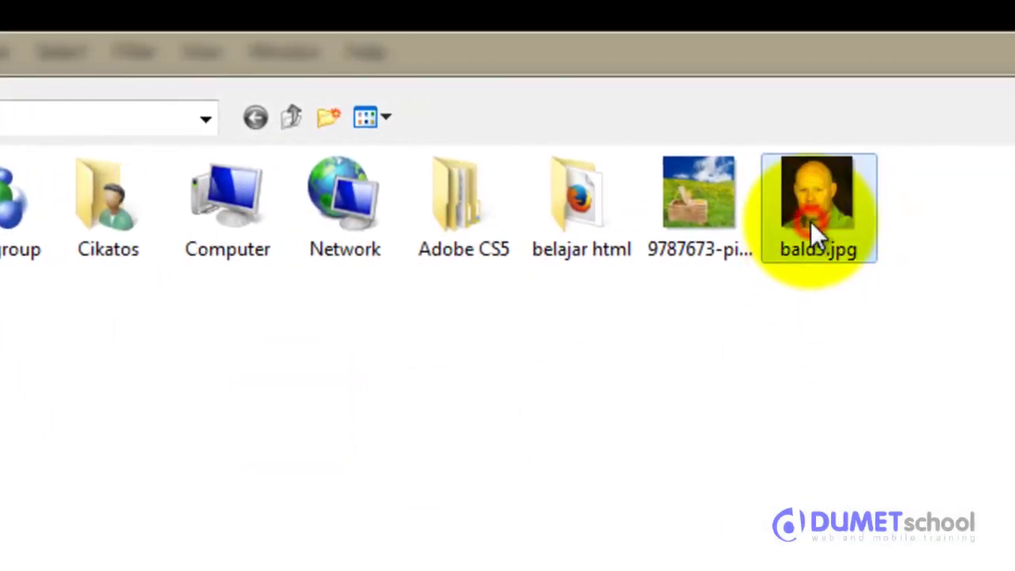
{"action": "left_click", "coordinate": [810, 208]}
{"action": "double_click", "coordinate": [809, 203]}
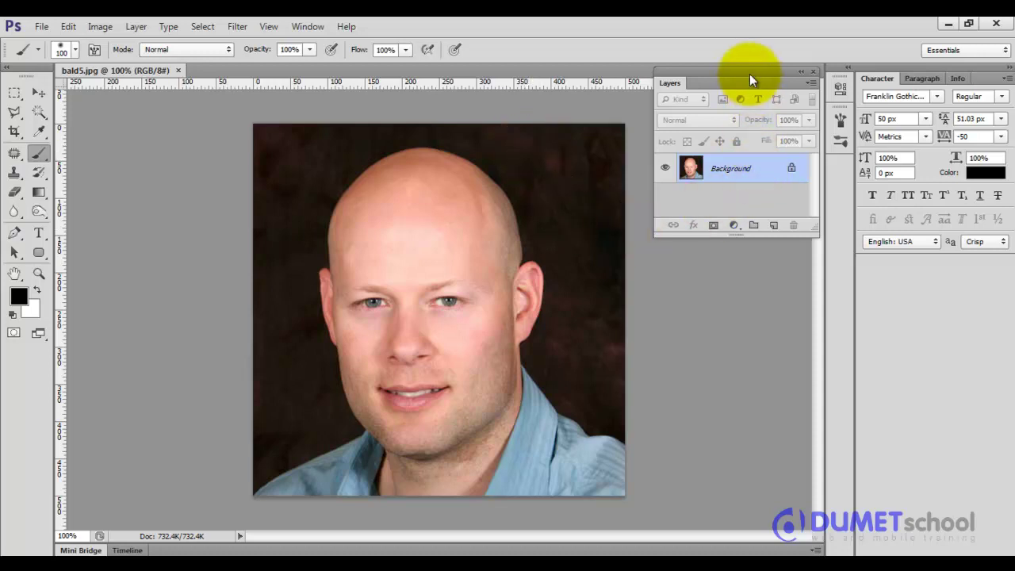
Step: Convert the locked Background layer into an editable Layer 0
{"action": "left_click_drag", "start_coordinate": [749, 74], "coordinate": [745, 91]}
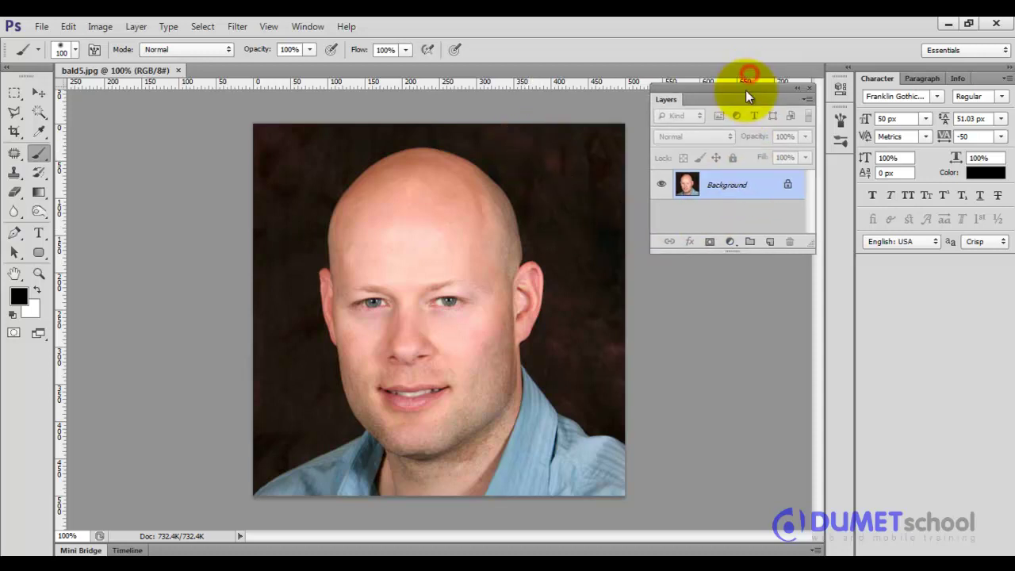
{"action": "double_click", "coordinate": [753, 187]}
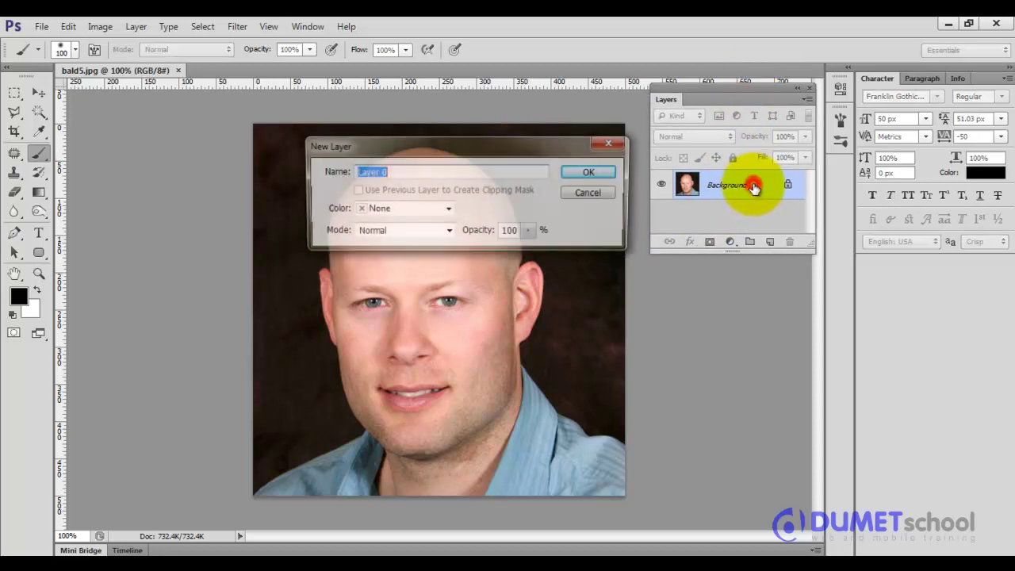
{"action": "left_click", "coordinate": [593, 171]}
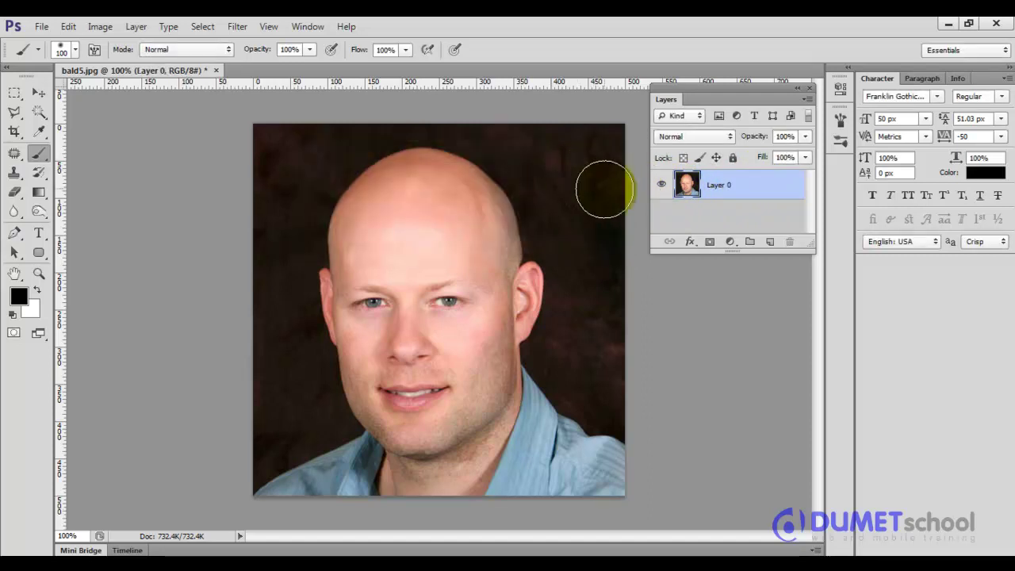
Step: Select the Pen Tool and keep it in Path mode
{"action": "left_click", "coordinate": [15, 231]}
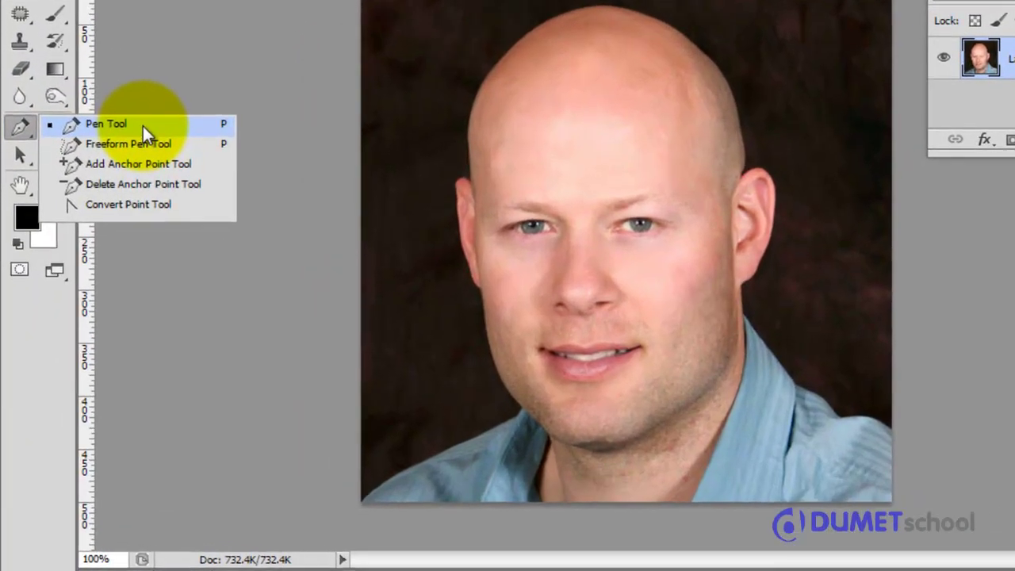
{"action": "left_click", "coordinate": [143, 126]}
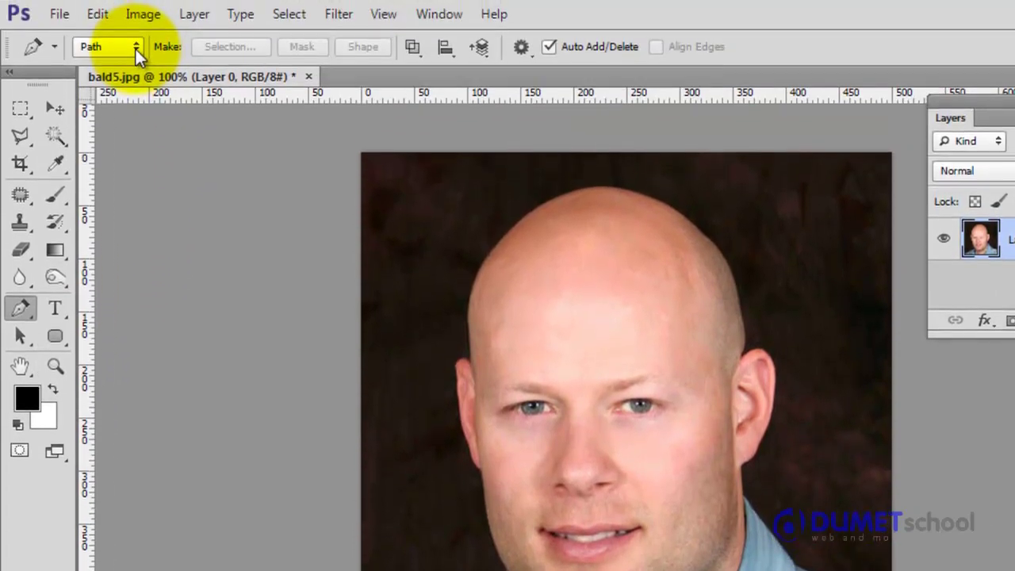
{"action": "left_click", "coordinate": [135, 48]}
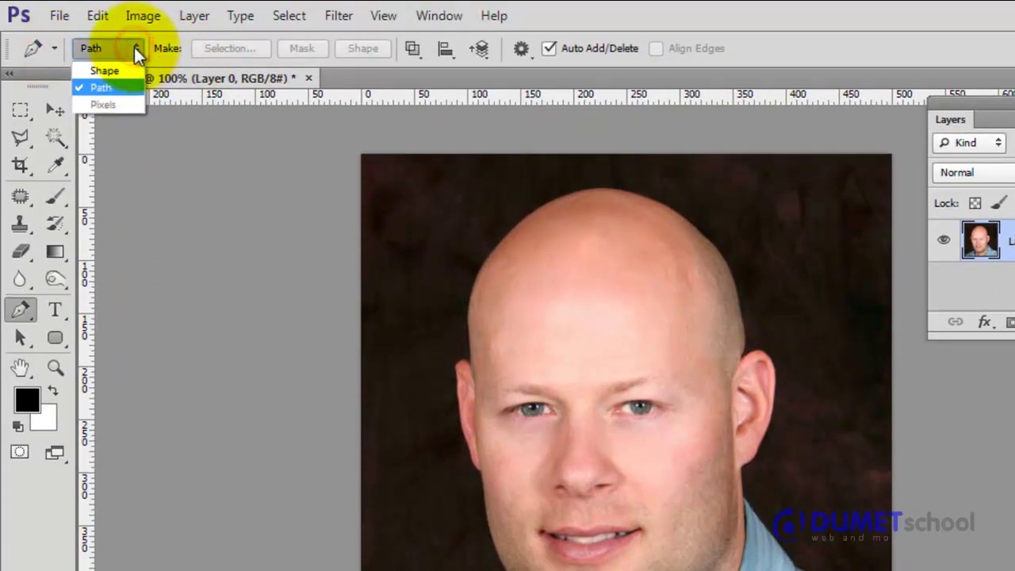
{"action": "left_click", "coordinate": [123, 86]}
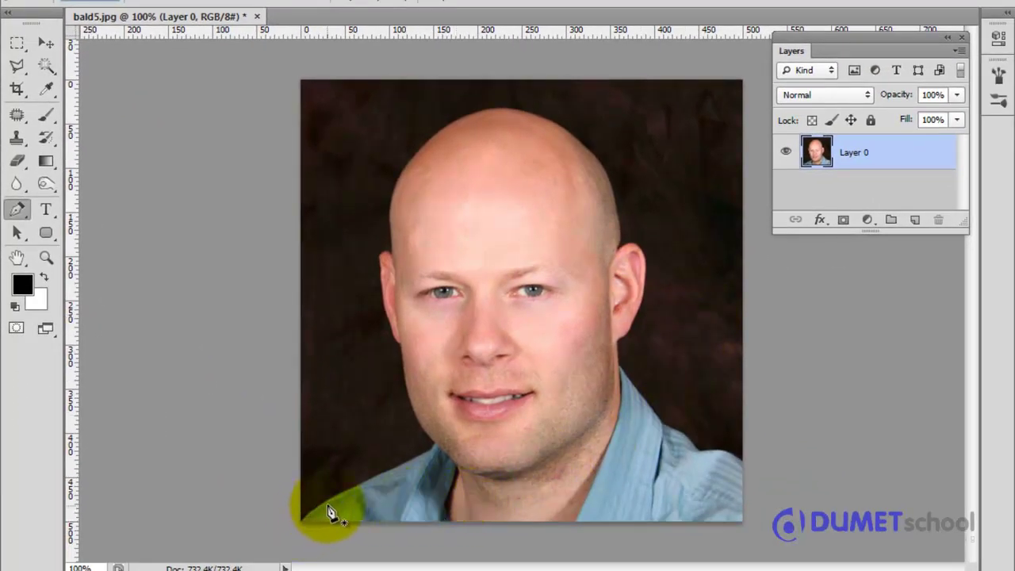
Step: Zoom to 200% on the chin and place the first path anchor at the bottom-left corner
{"action": "left_click_drag", "start_coordinate": [305, 523], "coordinate": [396, 476]}
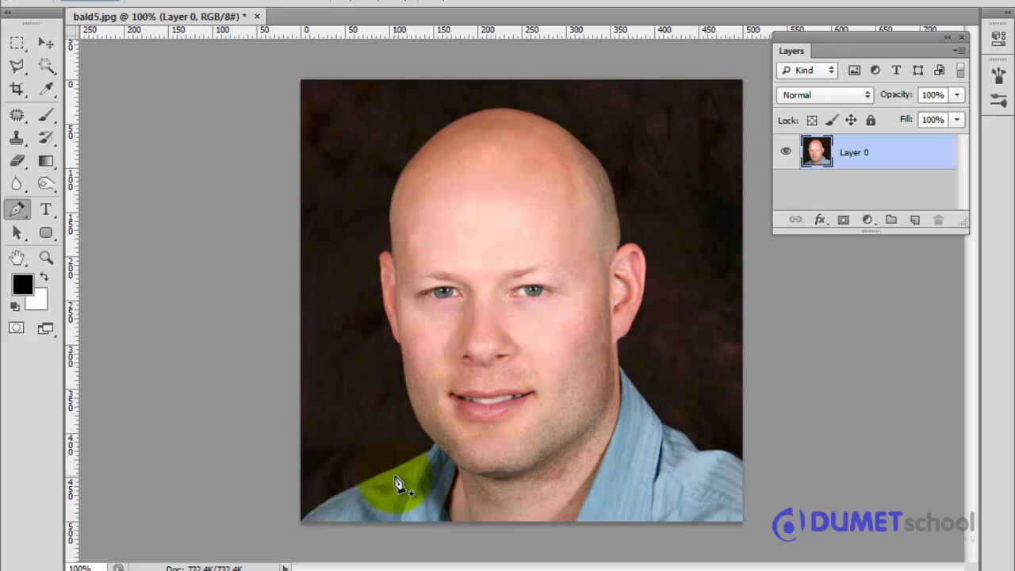
{"action": "key", "text": "ctrl+plus"}
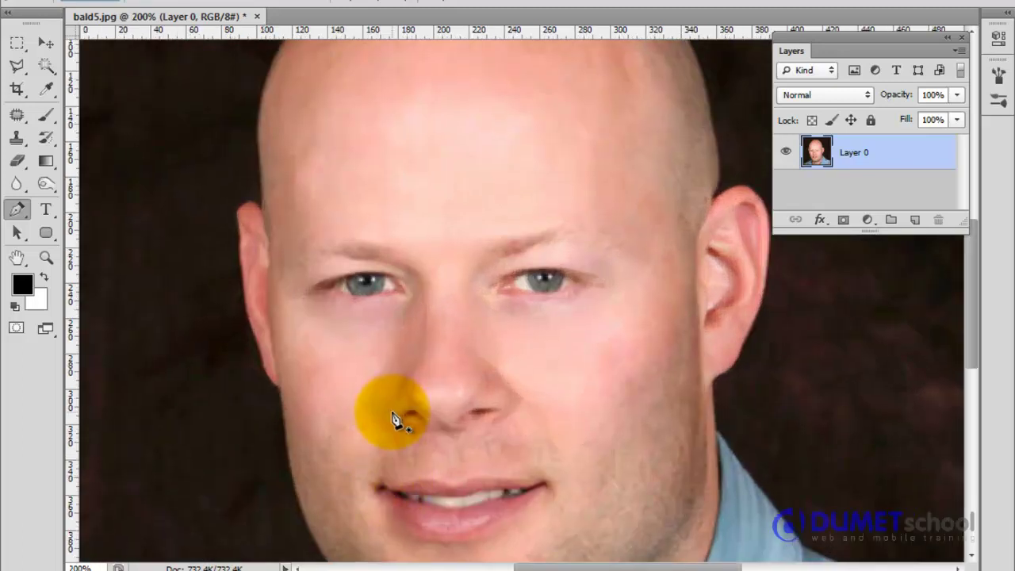
{"action": "mouse_move", "coordinate": [380, 431]}
{"action": "left_mouse_down"}
{"action": "mouse_move", "coordinate": [468, 299]}
{"action": "mouse_move", "coordinate": [389, 301]}
{"action": "mouse_move", "coordinate": [346, 331]}
{"action": "mouse_move", "coordinate": [548, 302]}
{"action": "mouse_move", "coordinate": [539, 336]}
{"action": "left_mouse_up"}
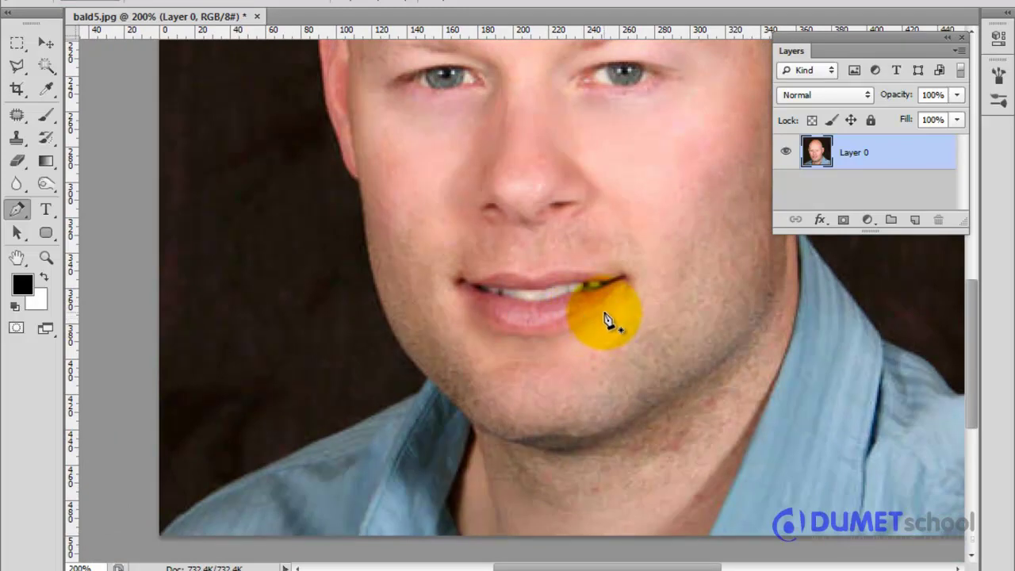
{"action": "left_click", "coordinate": [156, 542]}
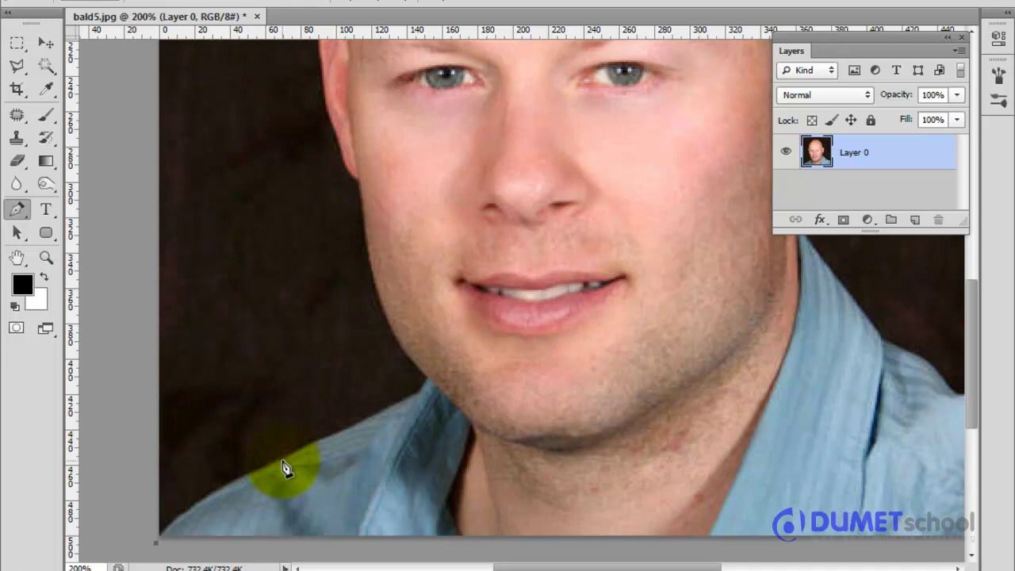
Step: Add curved anchors along the left shoulder and collar, shaping handles to follow the edge
{"action": "left_click_drag", "start_coordinate": [283, 462], "coordinate": [346, 450]}
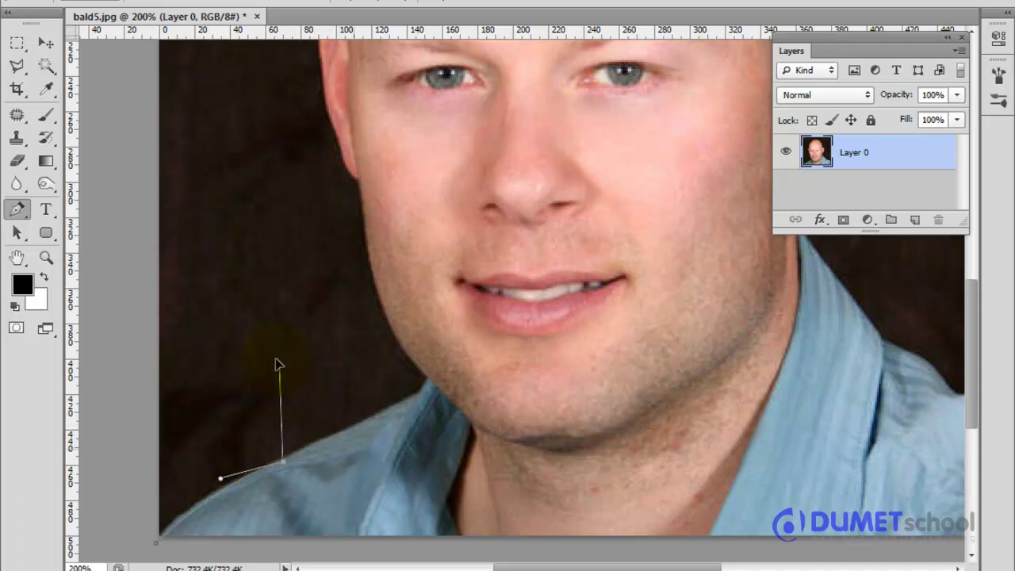
{"action": "mouse_move", "coordinate": [346, 449]}
{"action": "left_mouse_down"}
{"action": "mouse_move", "coordinate": [360, 409]}
{"action": "mouse_move", "coordinate": [322, 384]}
{"action": "left_mouse_up"}
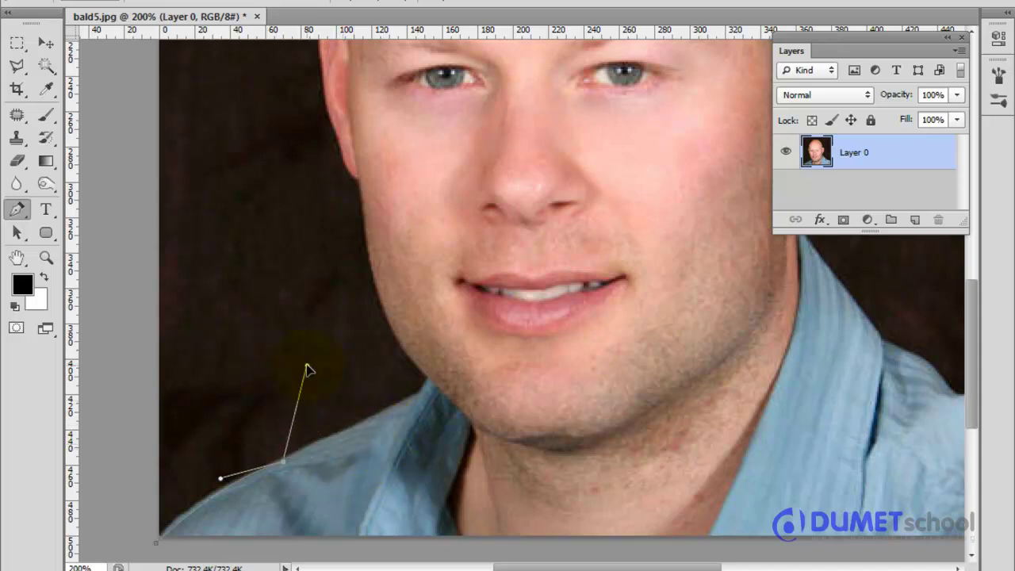
{"action": "left_click_drag", "start_coordinate": [351, 430], "coordinate": [306, 403]}
{"action": "left_click_drag", "start_coordinate": [351, 431], "coordinate": [301, 392]}
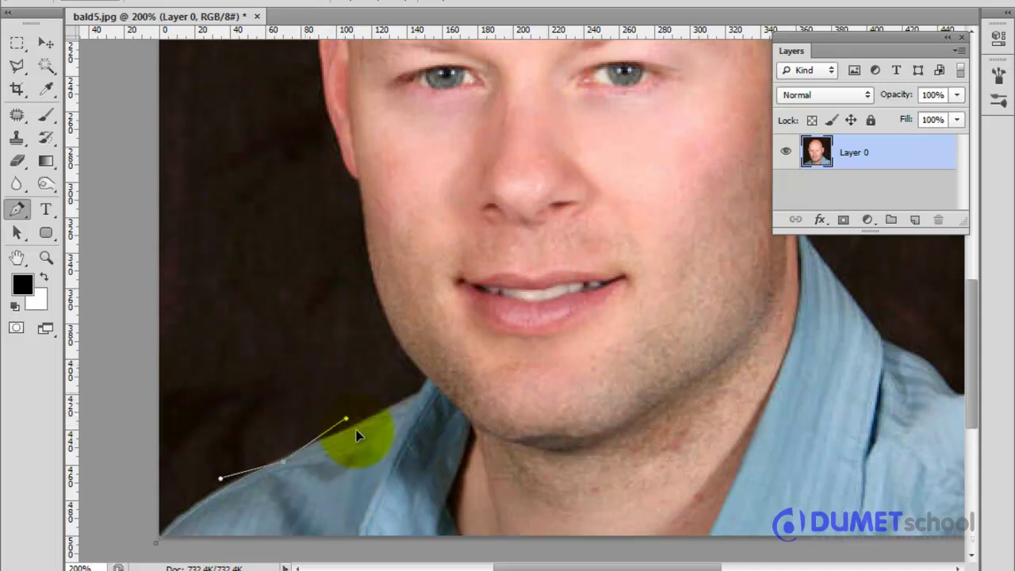
{"action": "mouse_move", "coordinate": [339, 430]}
{"action": "left_mouse_down"}
{"action": "mouse_move", "coordinate": [302, 397]}
{"action": "mouse_move", "coordinate": [280, 412]}
{"action": "left_mouse_up"}
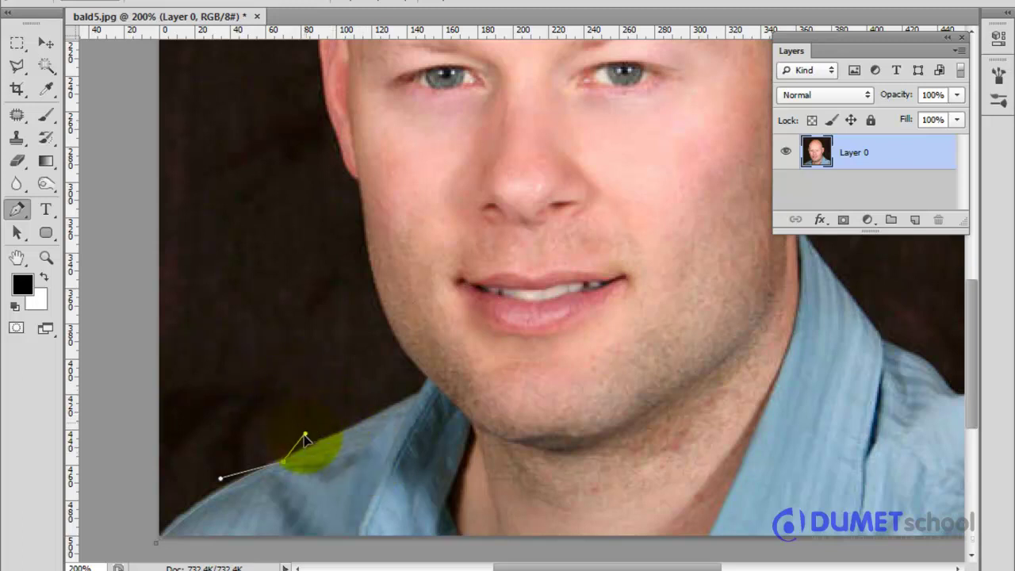
{"action": "mouse_move", "coordinate": [306, 446]}
{"action": "left_mouse_down"}
{"action": "mouse_move", "coordinate": [291, 453]}
{"action": "mouse_move", "coordinate": [375, 428]}
{"action": "left_mouse_up"}
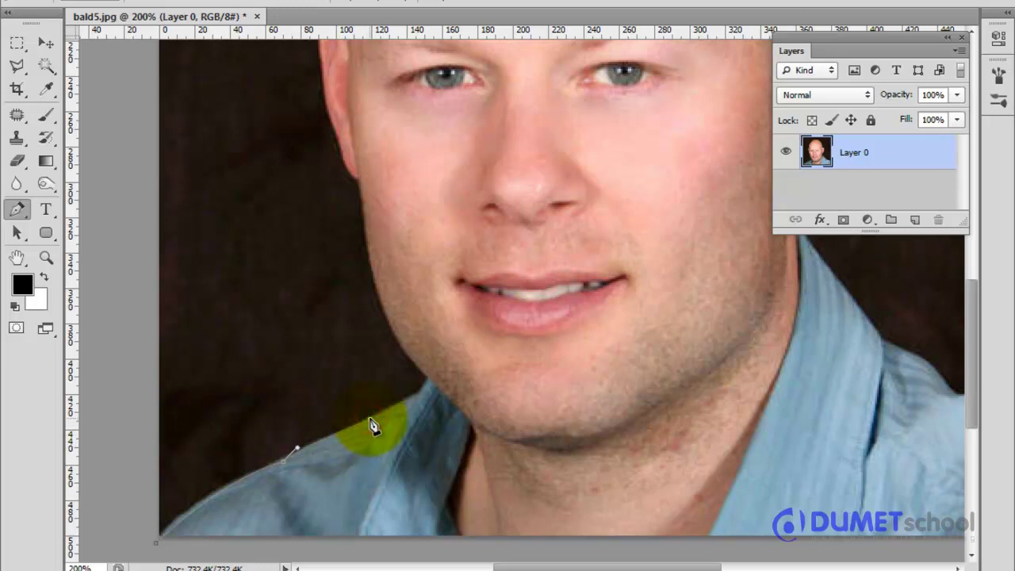
{"action": "mouse_move", "coordinate": [369, 418]}
{"action": "left_mouse_down"}
{"action": "mouse_move", "coordinate": [417, 403]}
{"action": "mouse_move", "coordinate": [435, 431]}
{"action": "left_mouse_up"}
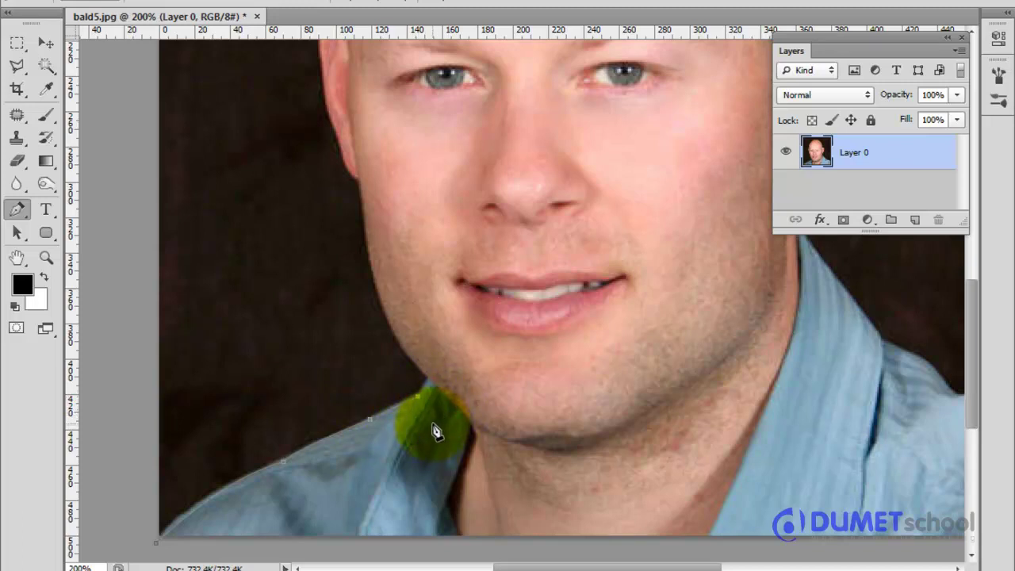
Step: Zoom to 300% and add path anchors where the jaw meets the collar
{"action": "key", "text": "ctrl+plus"}
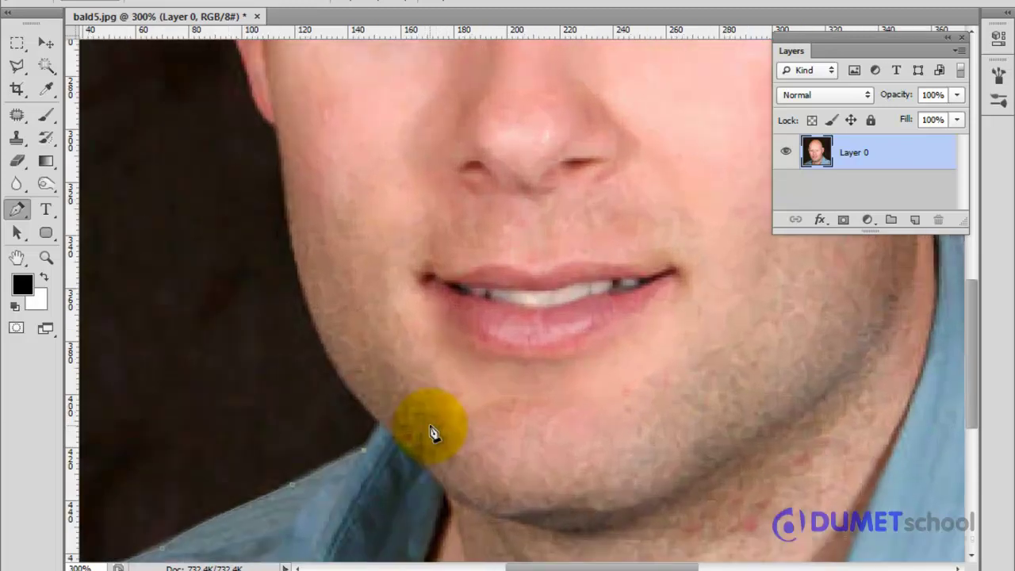
{"action": "left_click_drag", "start_coordinate": [436, 485], "coordinate": [483, 363]}
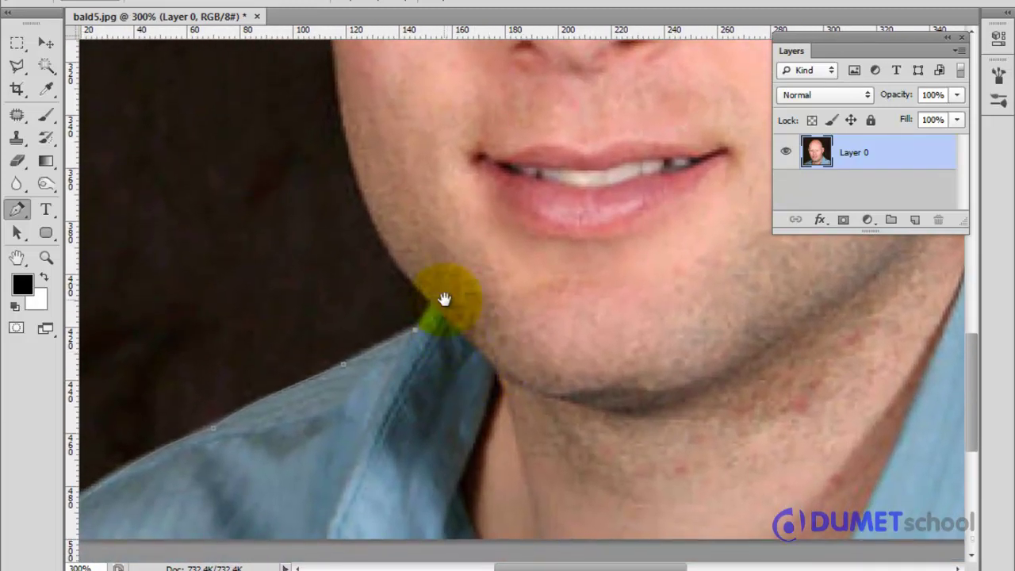
{"action": "left_click_drag", "start_coordinate": [449, 285], "coordinate": [476, 323]}
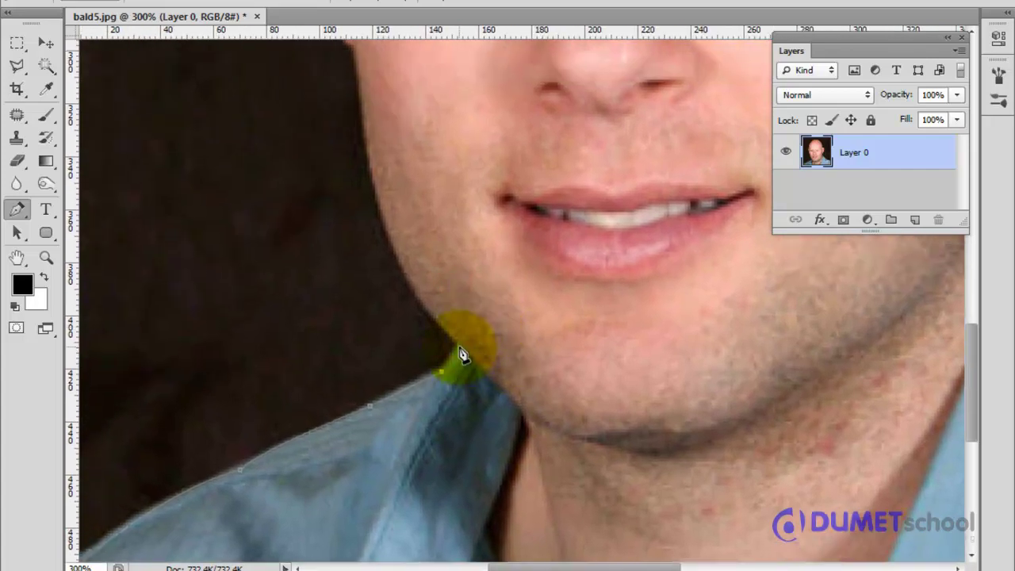
{"action": "mouse_move", "coordinate": [512, 233]}
{"action": "left_mouse_down"}
{"action": "mouse_move", "coordinate": [524, 319]}
{"action": "mouse_move", "coordinate": [507, 294]}
{"action": "mouse_move", "coordinate": [520, 311]}
{"action": "left_mouse_up"}
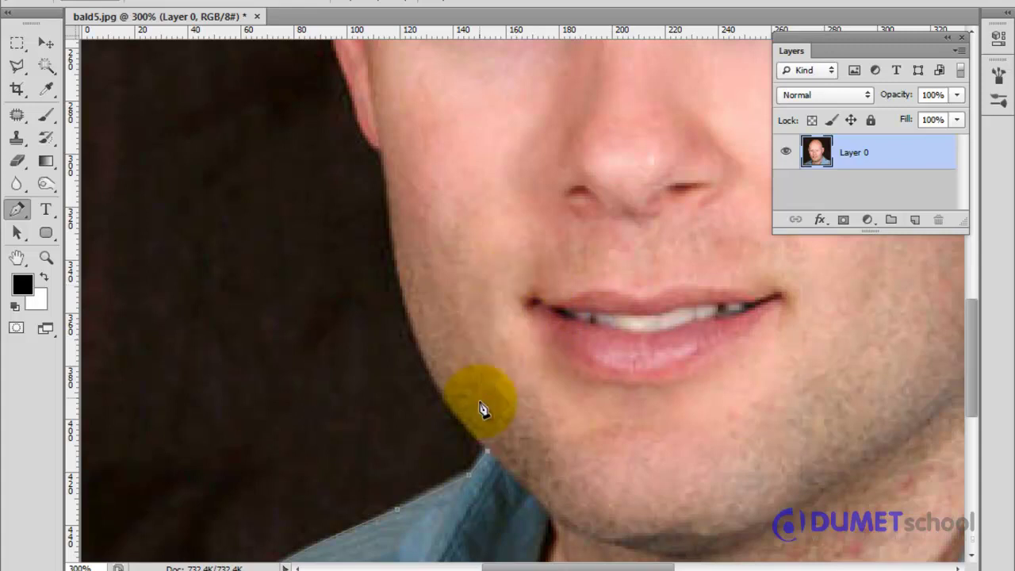
{"action": "left_click", "coordinate": [492, 448]}
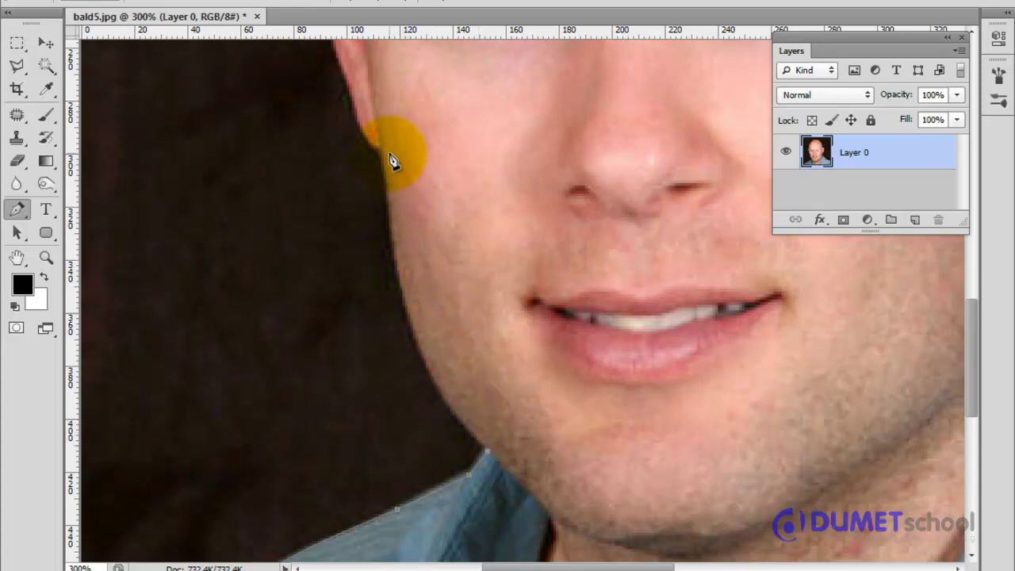
{"action": "left_click", "coordinate": [476, 458]}
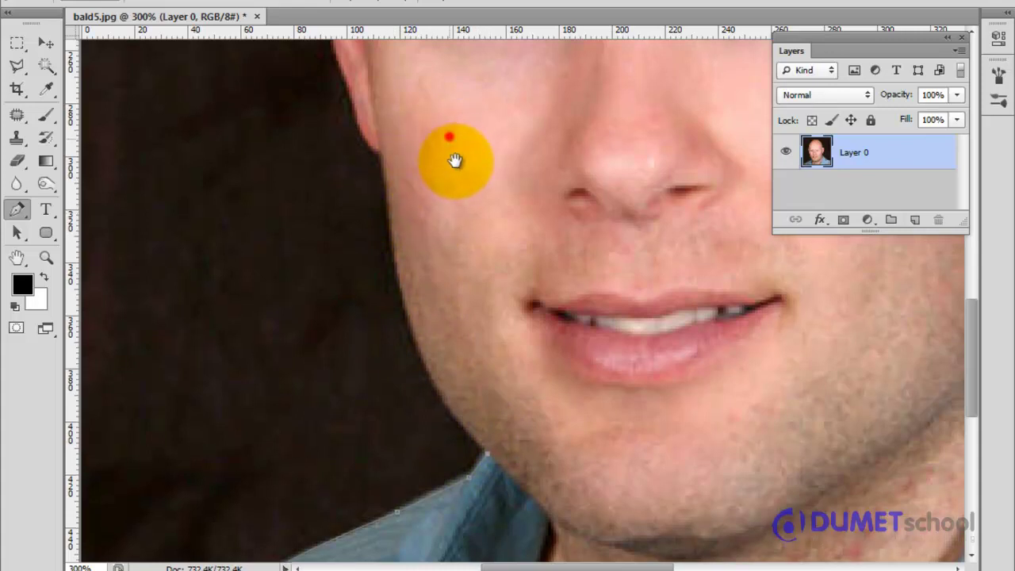
Step: Continue the path with anchors up the cheek and jawline toward the left ear
{"action": "left_click_drag", "start_coordinate": [448, 142], "coordinate": [468, 193]}
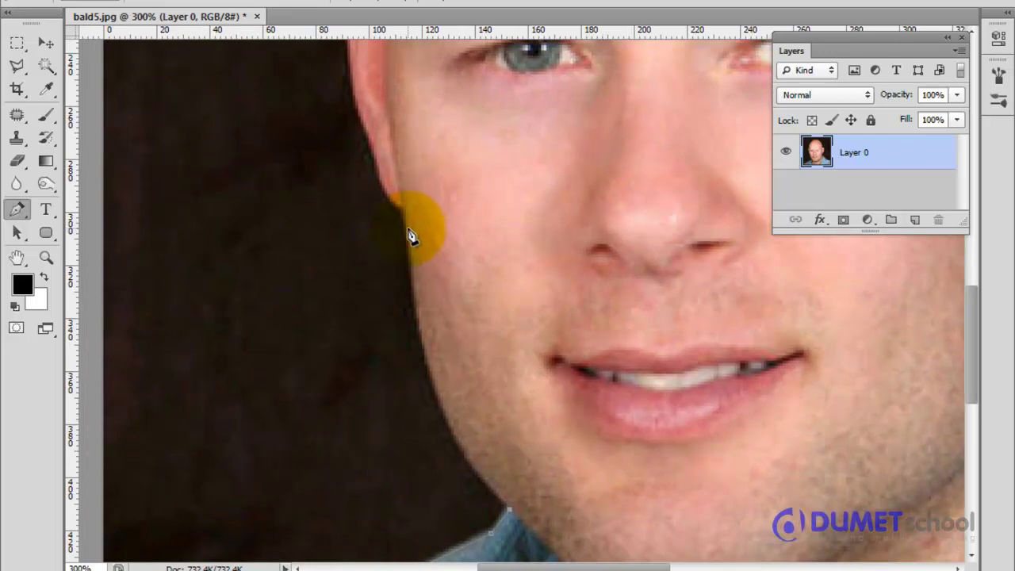
{"action": "mouse_move", "coordinate": [409, 230]}
{"action": "left_mouse_down"}
{"action": "mouse_move", "coordinate": [421, 79]}
{"action": "mouse_move", "coordinate": [380, 93]}
{"action": "mouse_move", "coordinate": [394, 134]}
{"action": "mouse_move", "coordinate": [411, 118]}
{"action": "left_mouse_up"}
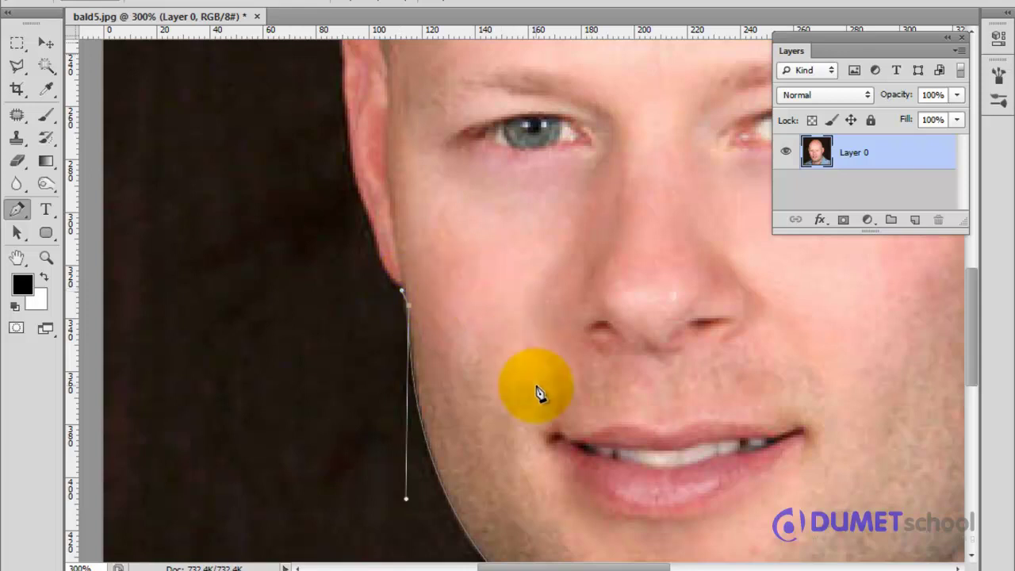
{"action": "left_click_drag", "start_coordinate": [543, 395], "coordinate": [552, 284]}
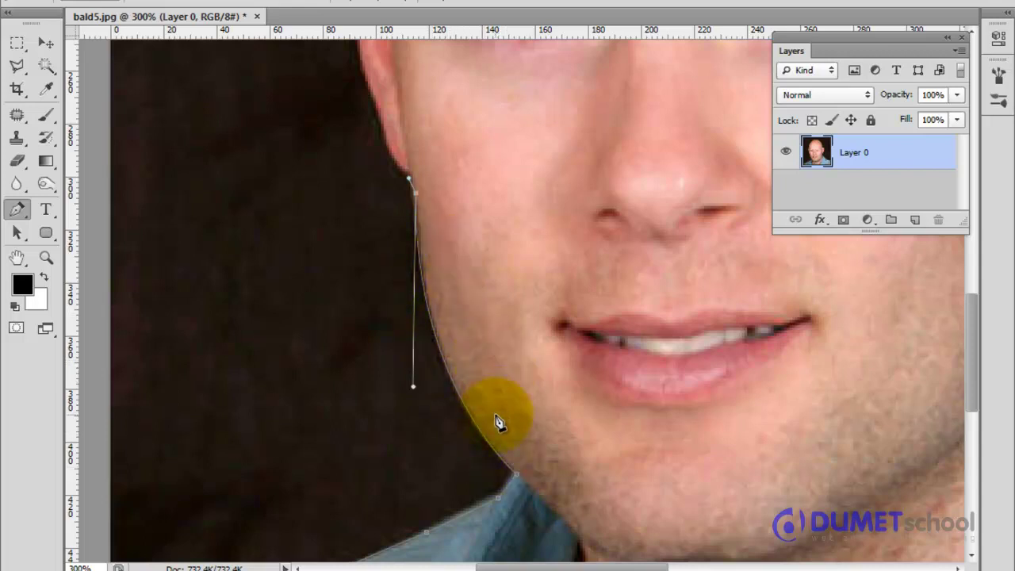
{"action": "mouse_move", "coordinate": [516, 159]}
{"action": "left_mouse_down"}
{"action": "mouse_move", "coordinate": [532, 267]}
{"action": "mouse_move", "coordinate": [516, 299]}
{"action": "left_mouse_up"}
{"action": "left_click", "coordinate": [406, 321]}
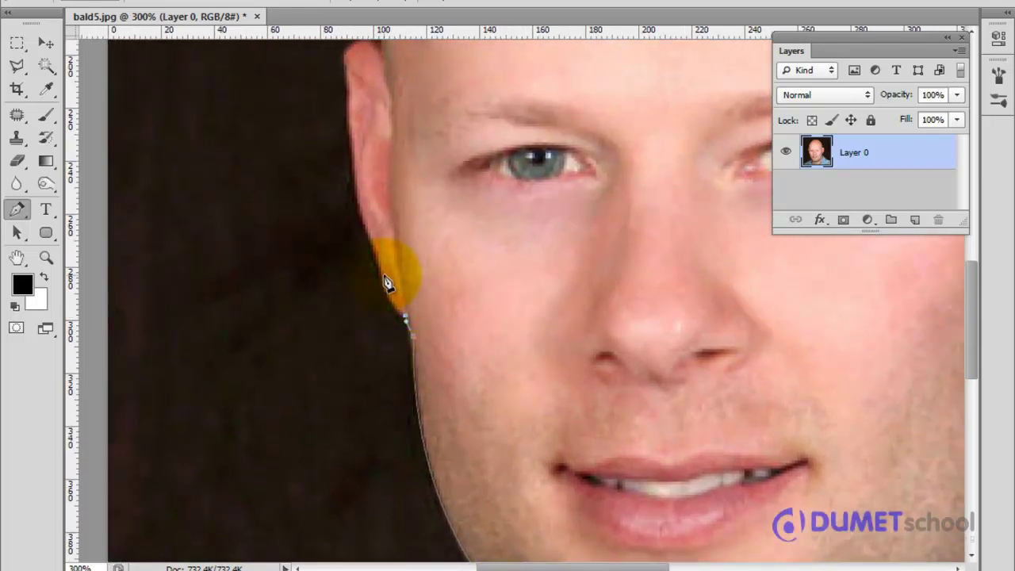
Step: Trace curved anchors up the left ear's outer edge to its top
{"action": "left_click_drag", "start_coordinate": [381, 295], "coordinate": [382, 243]}
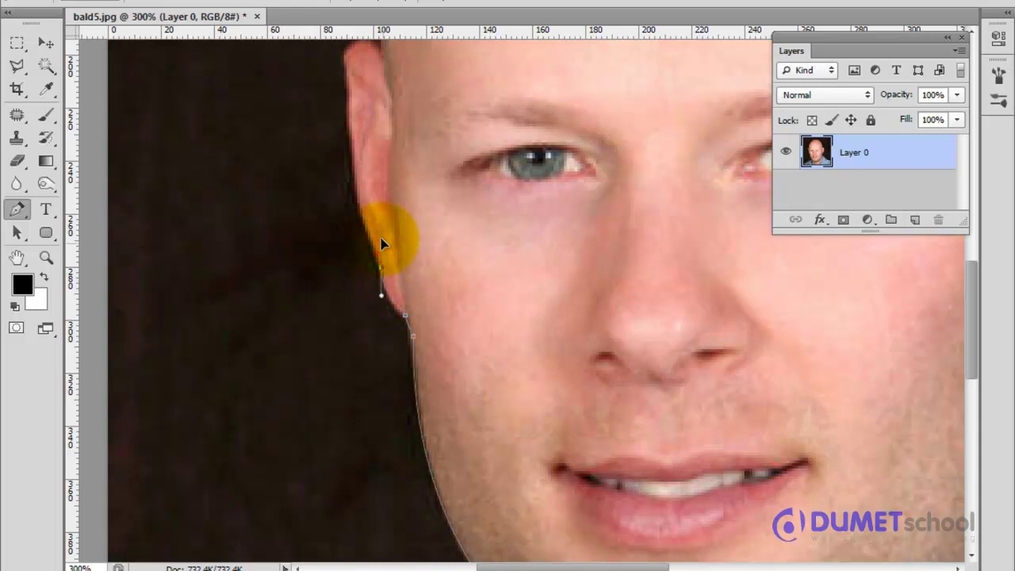
{"action": "left_click_drag", "start_coordinate": [376, 256], "coordinate": [368, 224]}
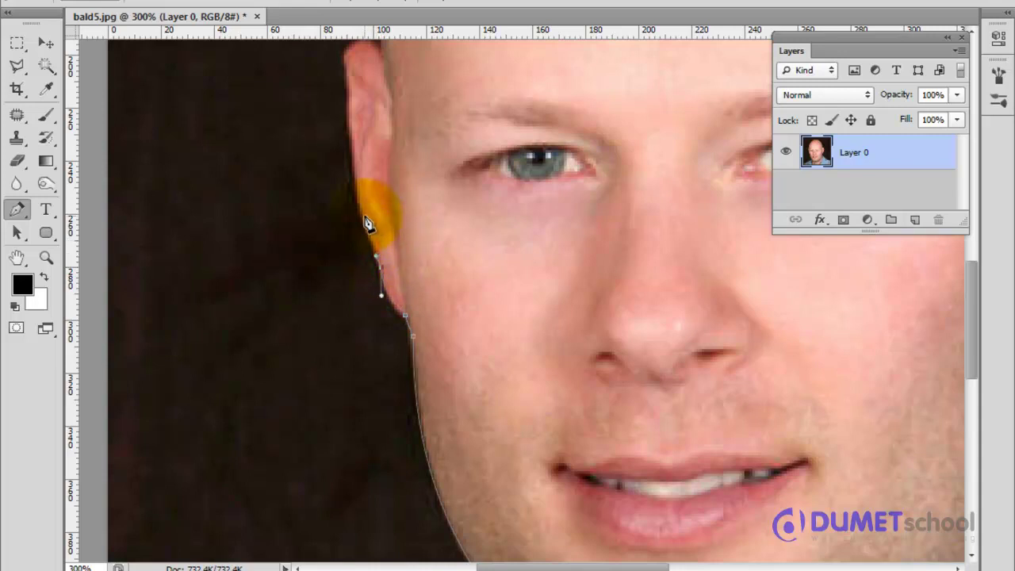
{"action": "left_click", "coordinate": [360, 210]}
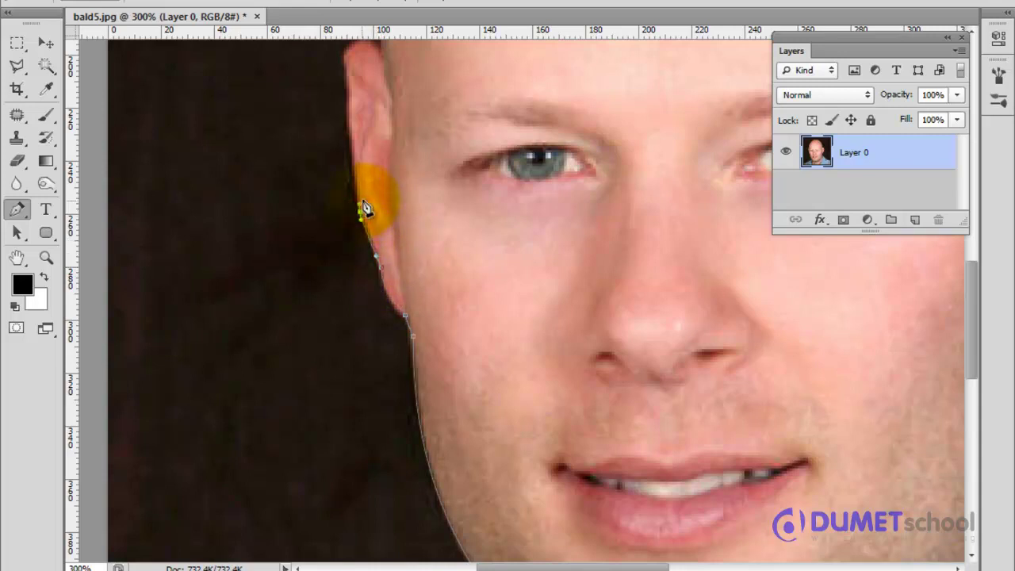
{"action": "left_click_drag", "start_coordinate": [460, 170], "coordinate": [465, 283]}
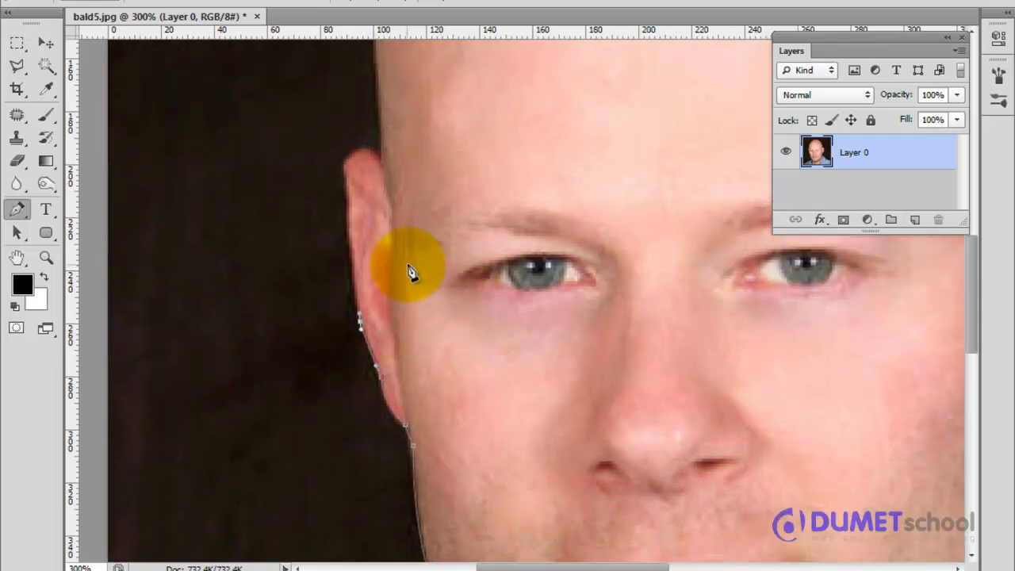
{"action": "left_click_drag", "start_coordinate": [355, 275], "coordinate": [355, 272]}
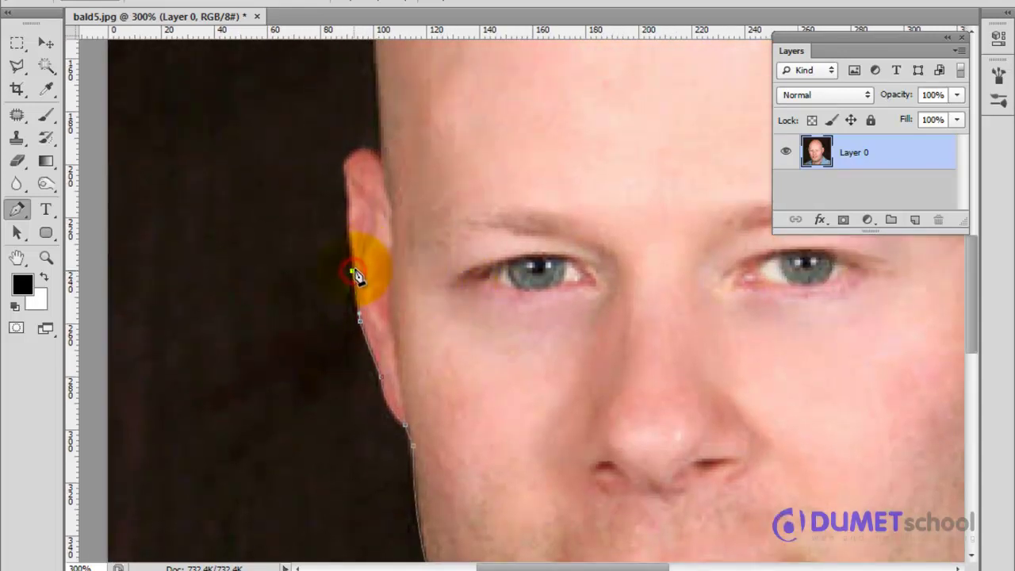
{"action": "left_click_drag", "start_coordinate": [455, 226], "coordinate": [460, 282]}
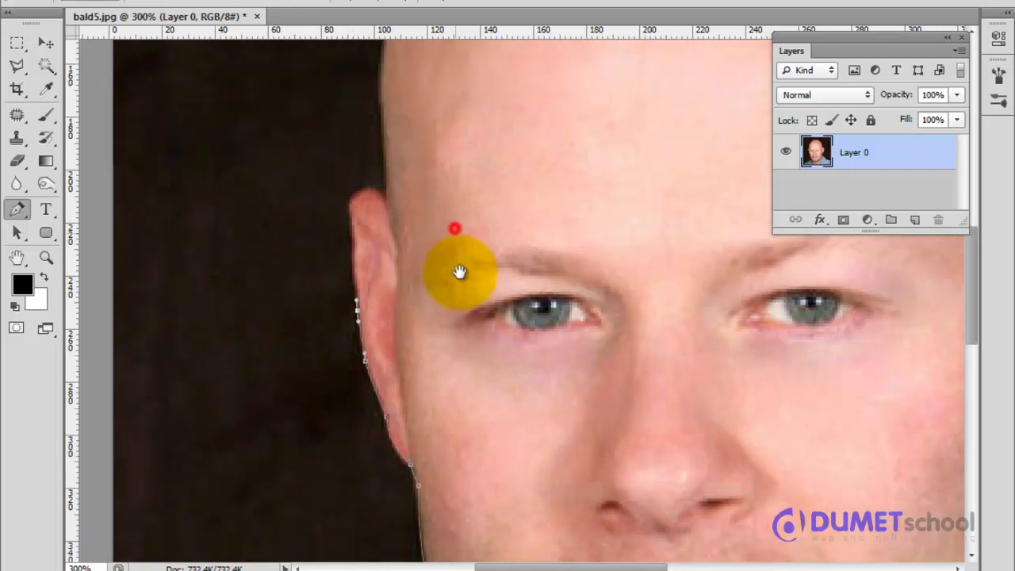
{"action": "left_click", "coordinate": [354, 292]}
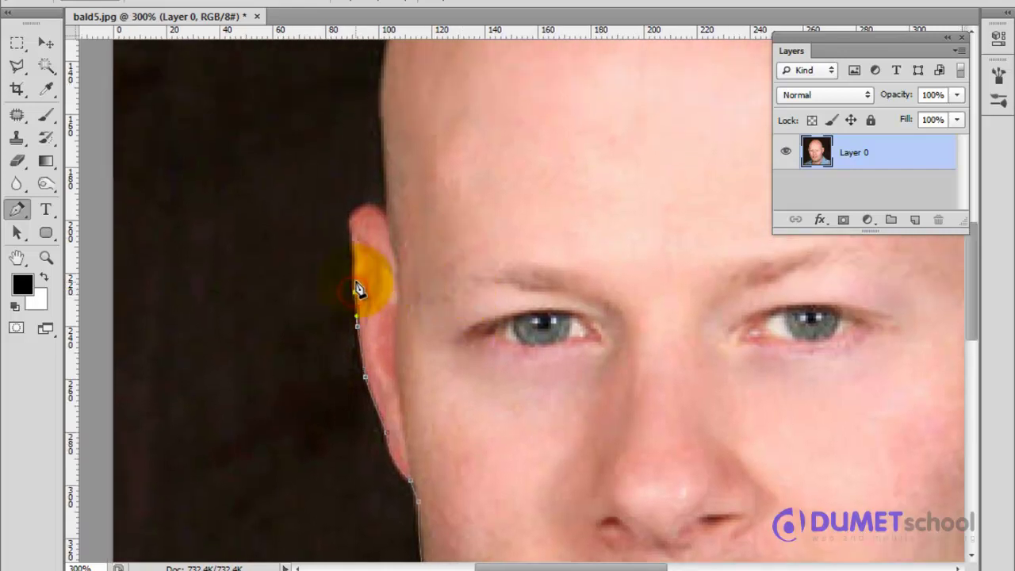
{"action": "mouse_move", "coordinate": [354, 268]}
{"action": "left_mouse_down"}
{"action": "mouse_move", "coordinate": [354, 242]}
{"action": "mouse_move", "coordinate": [385, 208]}
{"action": "left_mouse_up"}
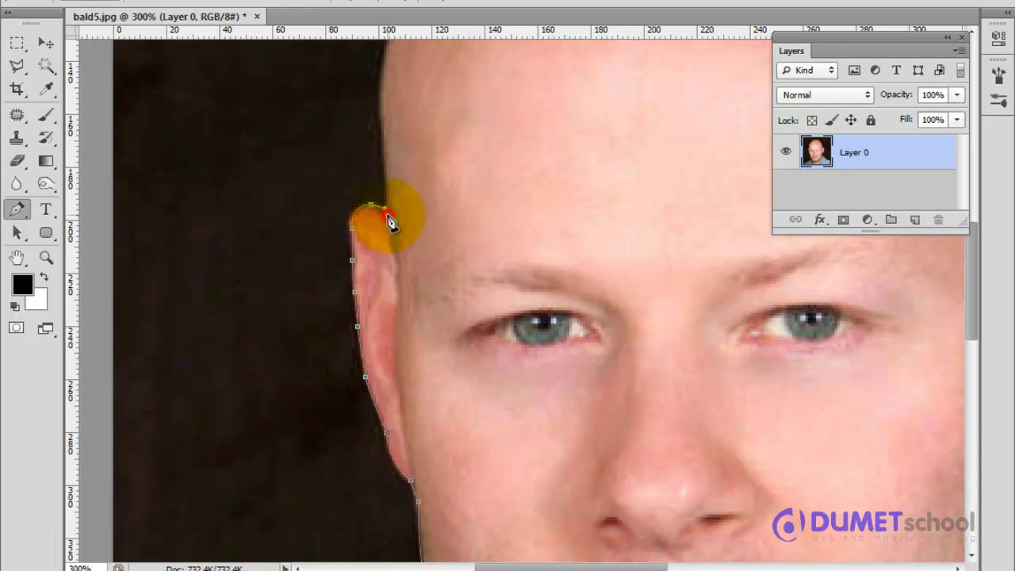
{"action": "left_click_drag", "start_coordinate": [492, 157], "coordinate": [415, 387]}
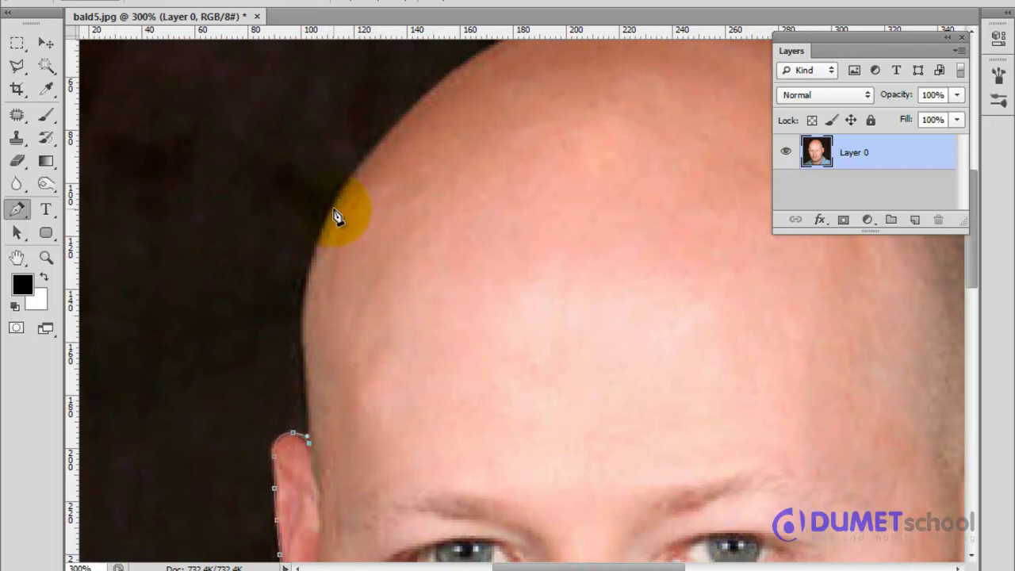
Step: Add smooth curved anchors over the side and crown of the bald head
{"action": "mouse_move", "coordinate": [333, 208]}
{"action": "left_mouse_down"}
{"action": "mouse_move", "coordinate": [377, 141]}
{"action": "mouse_move", "coordinate": [345, 151]}
{"action": "mouse_move", "coordinate": [355, 165]}
{"action": "left_mouse_up"}
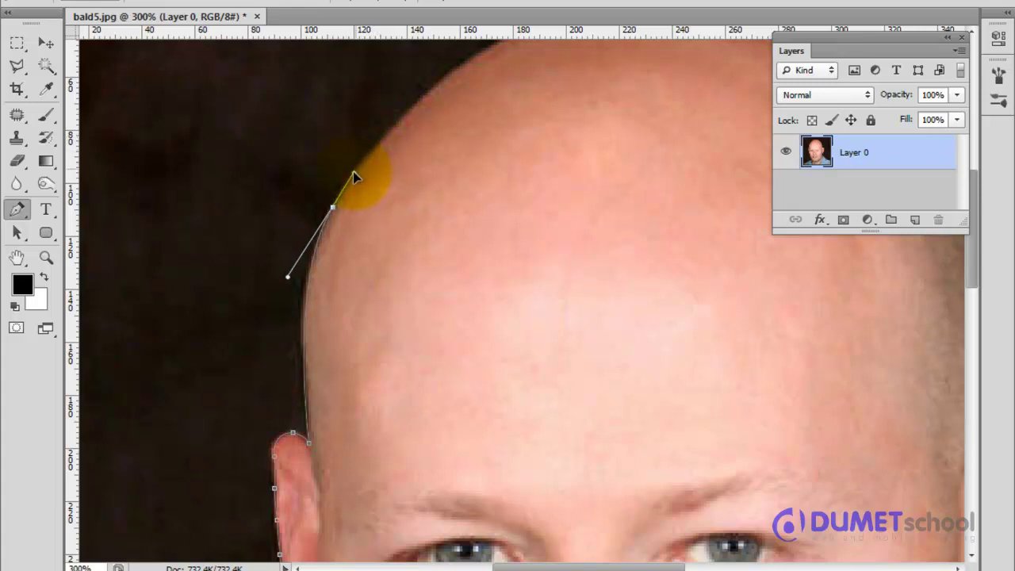
{"action": "left_click_drag", "start_coordinate": [526, 150], "coordinate": [395, 342]}
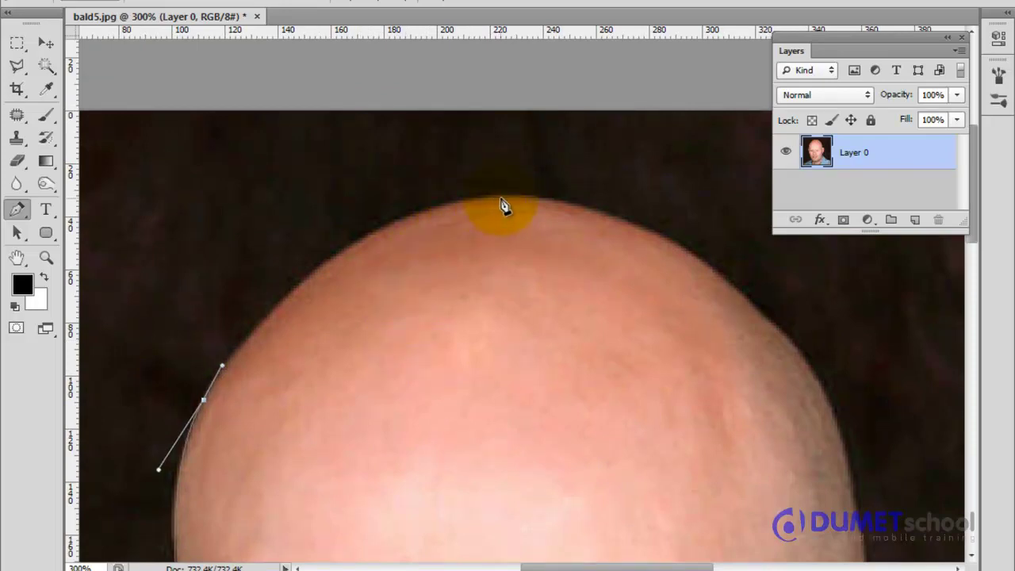
{"action": "mouse_move", "coordinate": [514, 200]}
{"action": "left_mouse_down"}
{"action": "mouse_move", "coordinate": [654, 207]}
{"action": "mouse_move", "coordinate": [680, 191]}
{"action": "mouse_move", "coordinate": [574, 204]}
{"action": "left_mouse_up"}
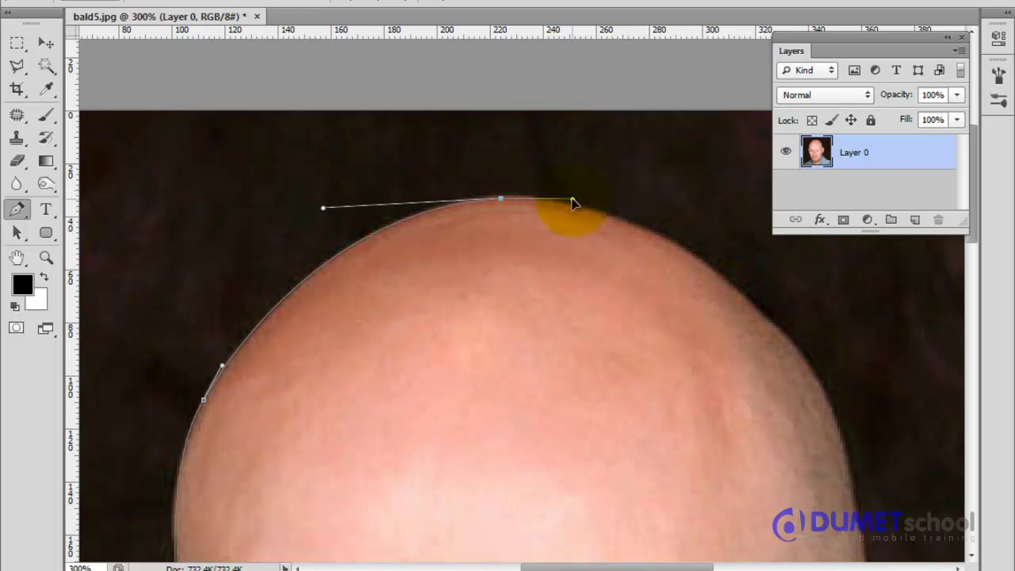
{"action": "left_click_drag", "start_coordinate": [719, 423], "coordinate": [552, 352]}
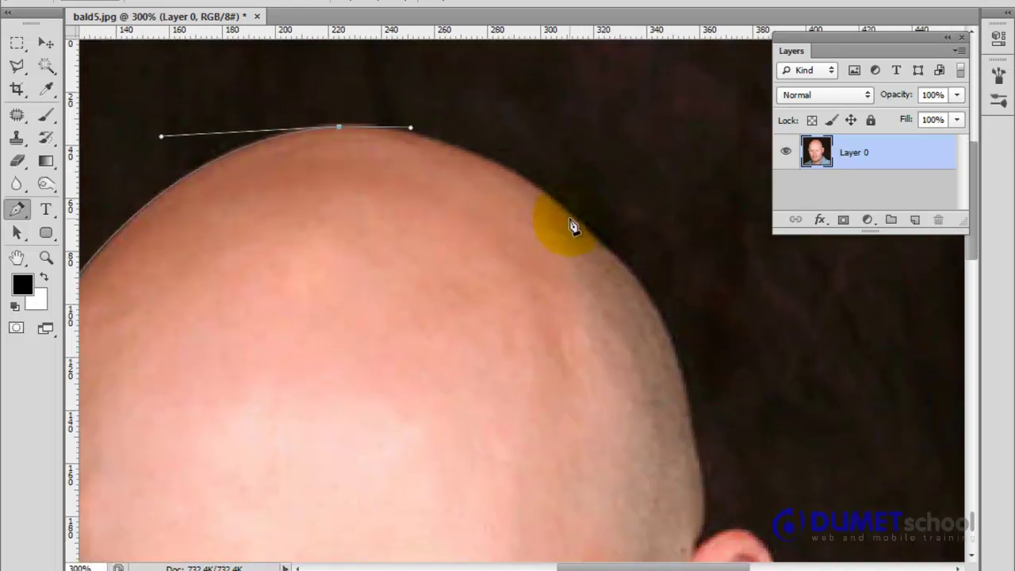
{"action": "left_click_drag", "start_coordinate": [559, 206], "coordinate": [610, 262]}
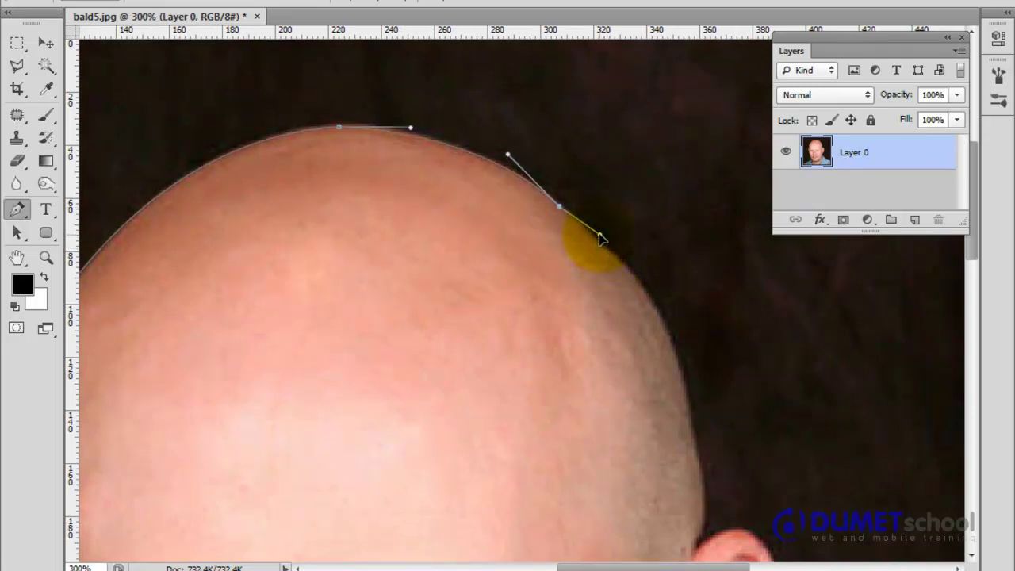
Step: Add an anchor down the head's right side and adjust handles so curves hug the scalp
{"action": "left_click", "coordinate": [662, 328]}
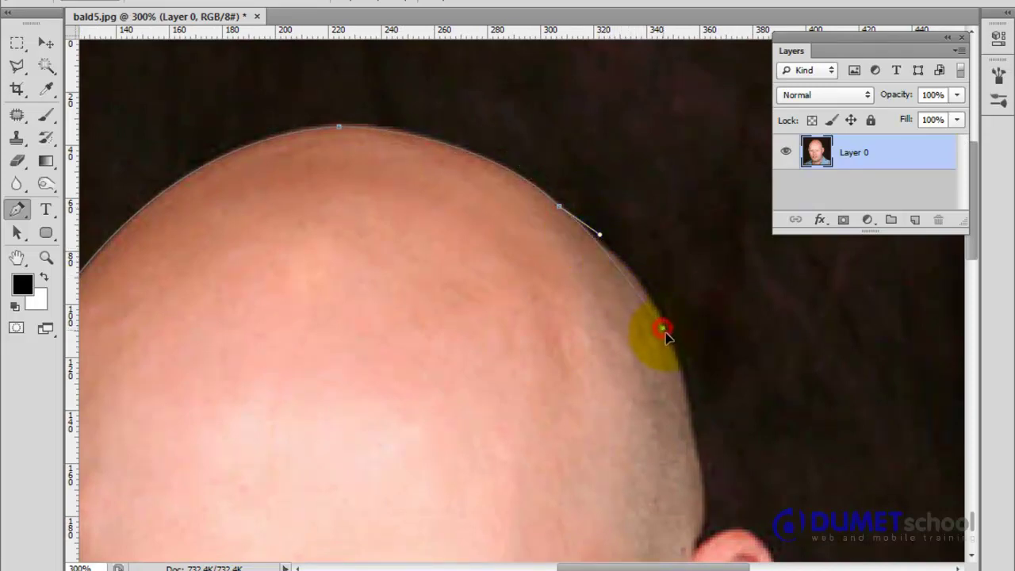
{"action": "left_click_drag", "start_coordinate": [663, 328], "coordinate": [669, 355]}
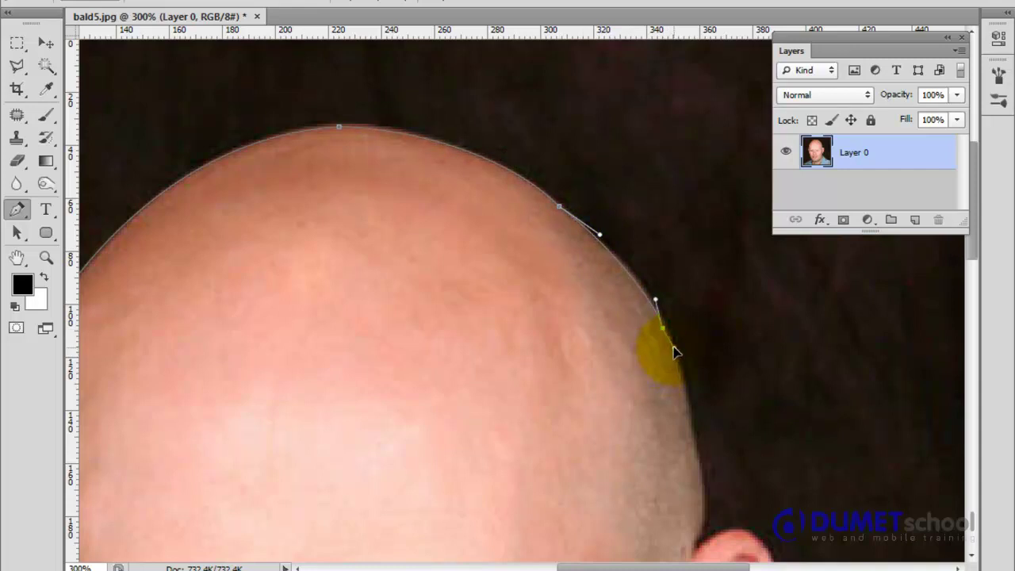
{"action": "left_click_drag", "start_coordinate": [672, 354], "coordinate": [672, 350]}
{"action": "left_click", "coordinate": [656, 302]}
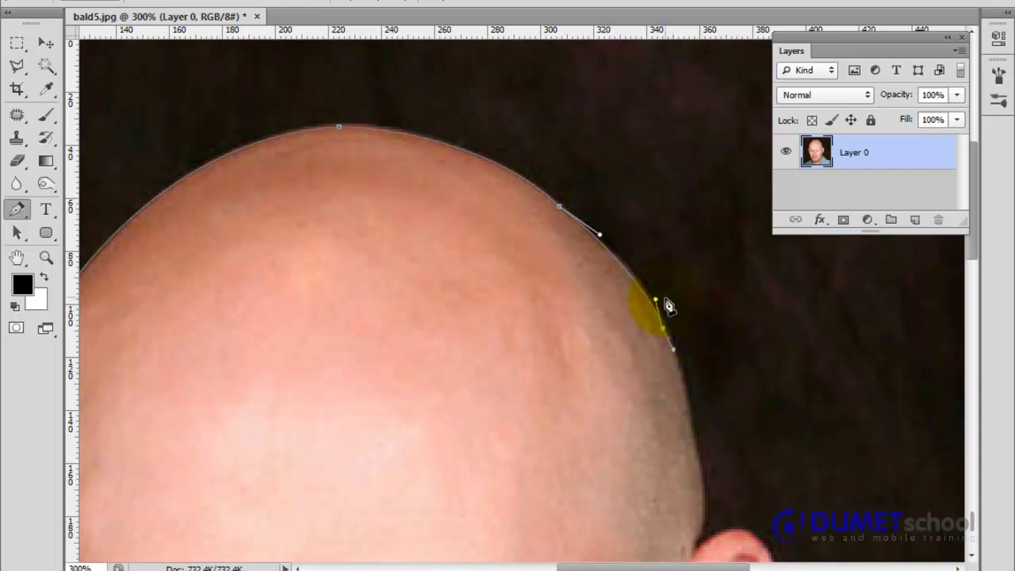
{"action": "left_click", "coordinate": [600, 236]}
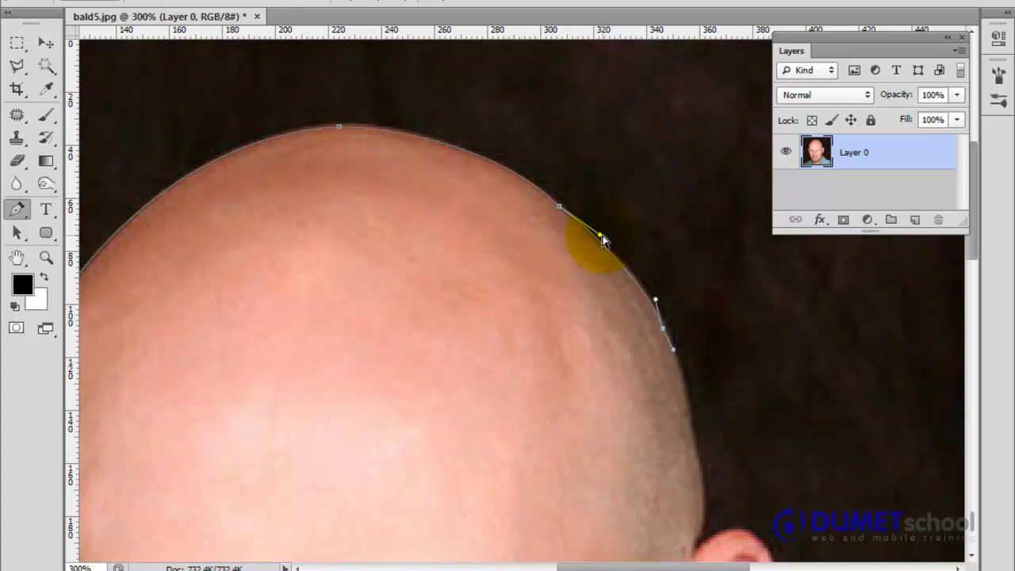
{"action": "left_click_drag", "start_coordinate": [601, 236], "coordinate": [604, 238]}
{"action": "left_click_drag", "start_coordinate": [559, 208], "coordinate": [505, 157]}
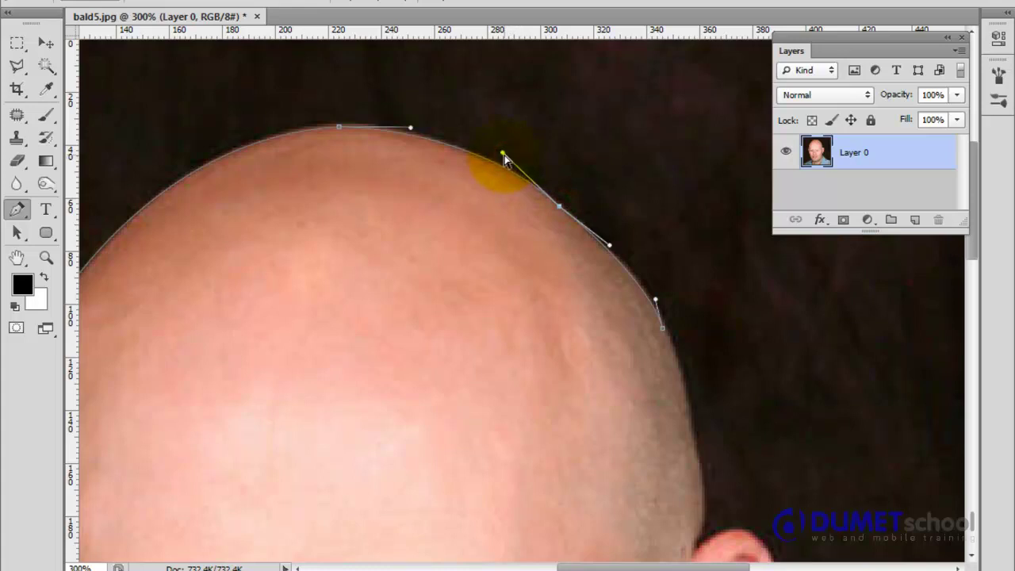
{"action": "left_click_drag", "start_coordinate": [679, 413], "coordinate": [654, 314]}
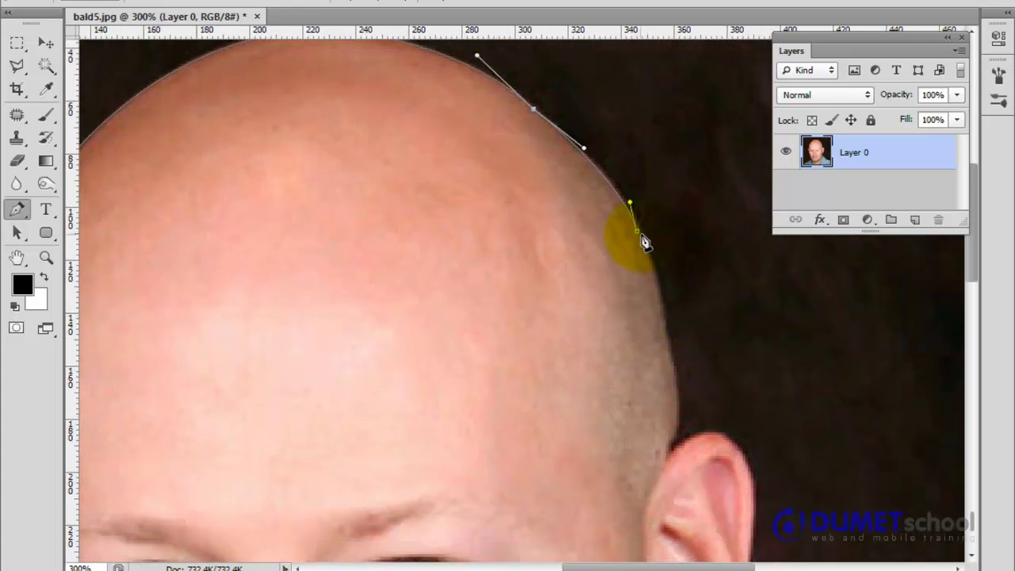
Step: Add anchors down to where the head meets the right ear, with a sharp corner there
{"action": "left_click_drag", "start_coordinate": [636, 231], "coordinate": [648, 252]}
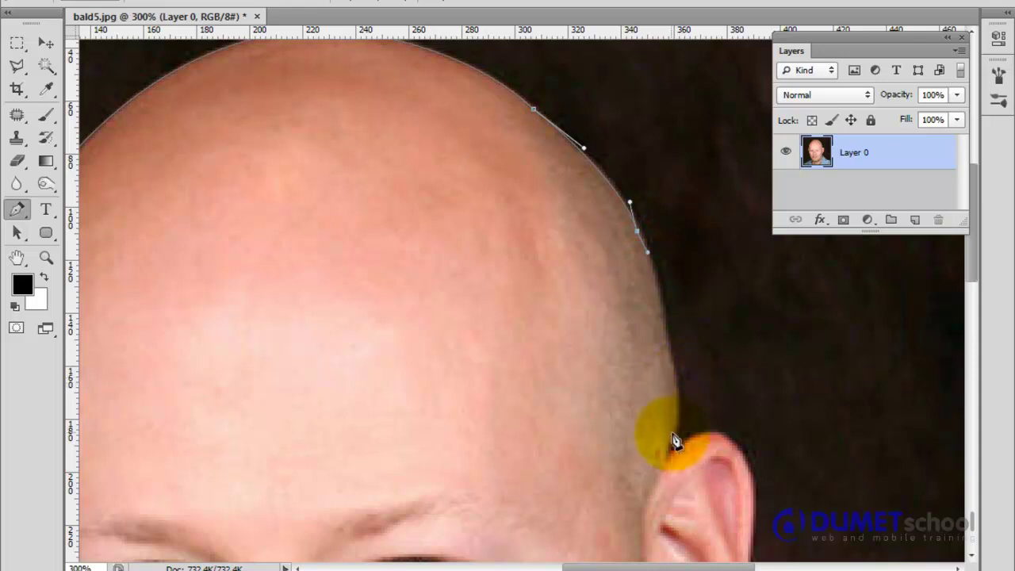
{"action": "left_click_drag", "start_coordinate": [673, 445], "coordinate": [666, 540]}
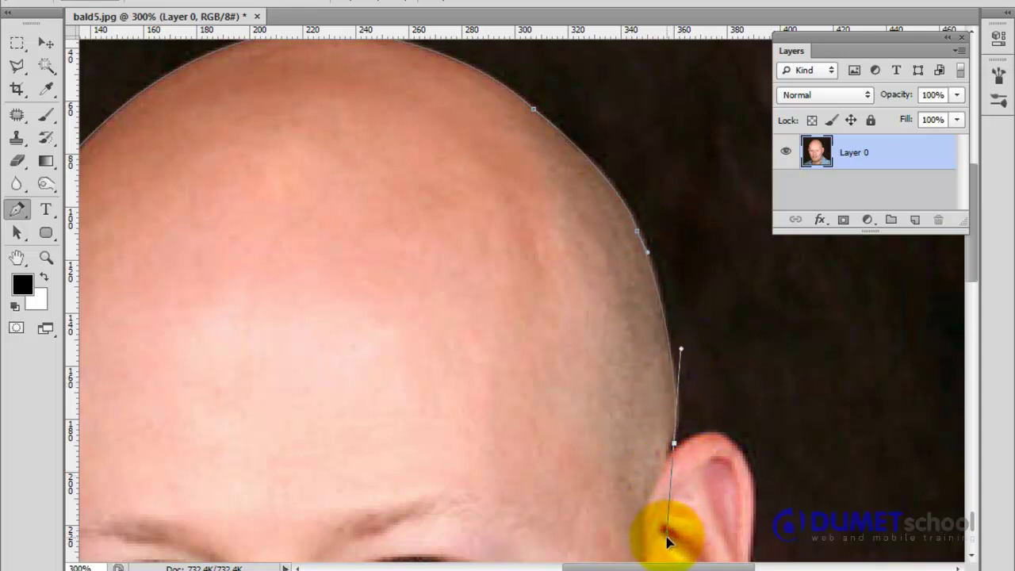
{"action": "left_click", "coordinate": [673, 443], "text": "alt"}
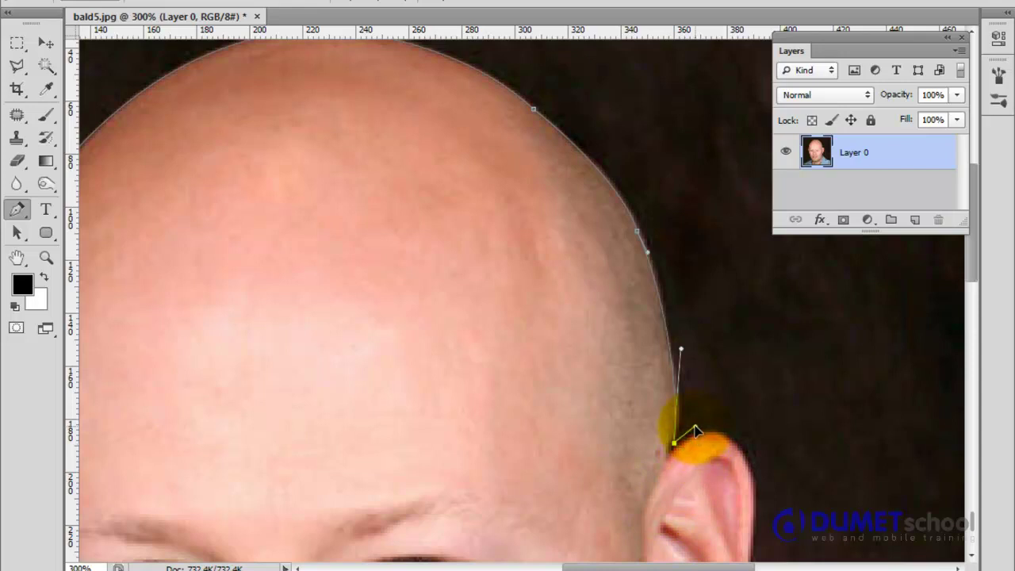
{"action": "left_click_drag", "start_coordinate": [729, 513], "coordinate": [698, 331]}
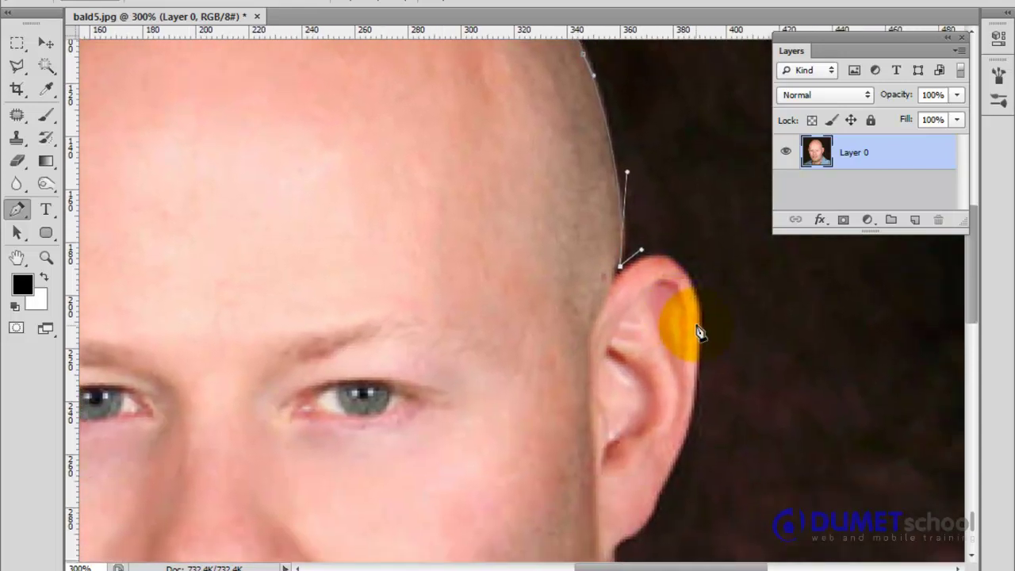
Step: Trace anchors around the right ear's outer edge down to just below the earlobe
{"action": "left_click_drag", "start_coordinate": [697, 295], "coordinate": [707, 350]}
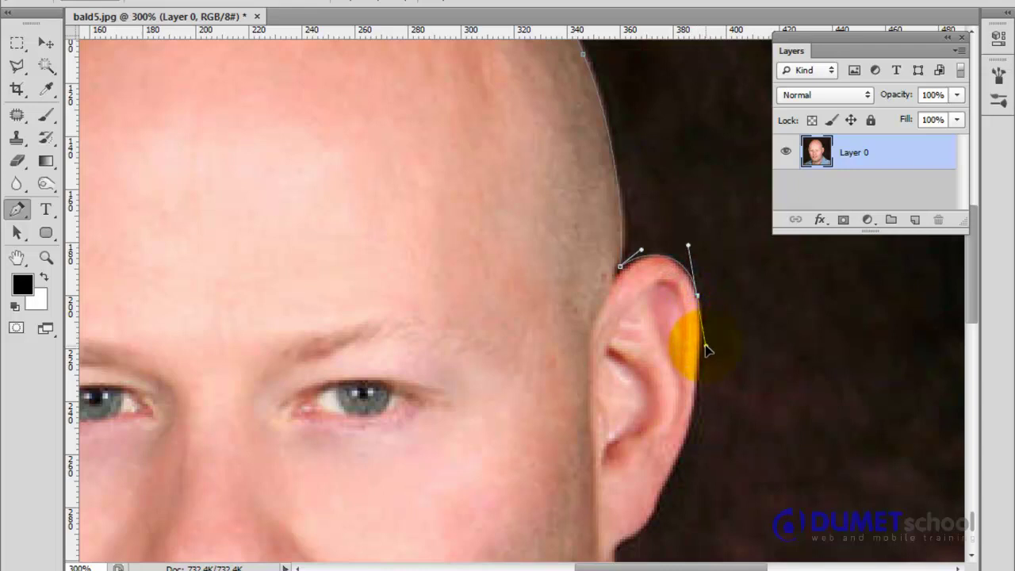
{"action": "left_click", "coordinate": [703, 325]}
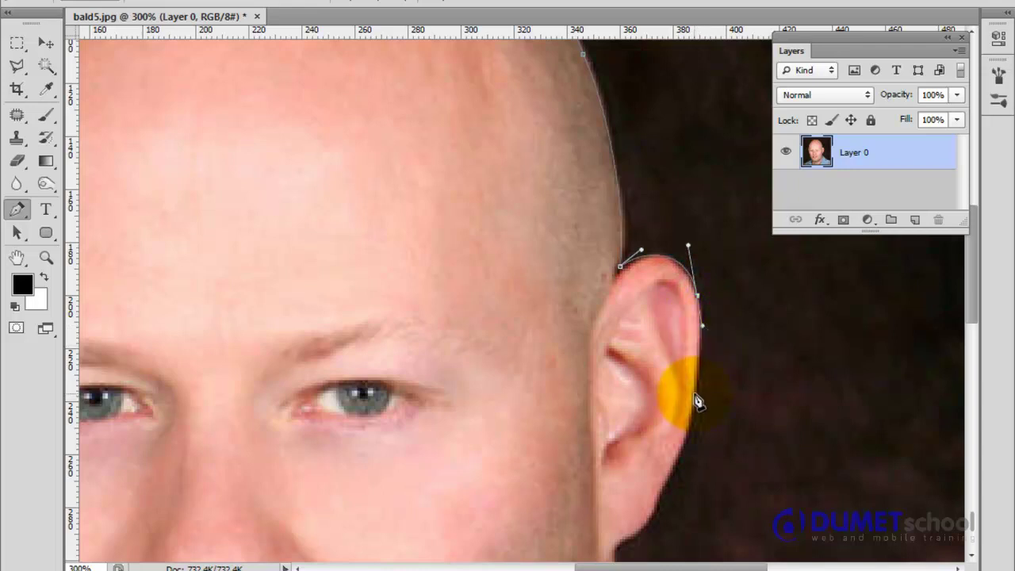
{"action": "left_click_drag", "start_coordinate": [709, 471], "coordinate": [697, 310]}
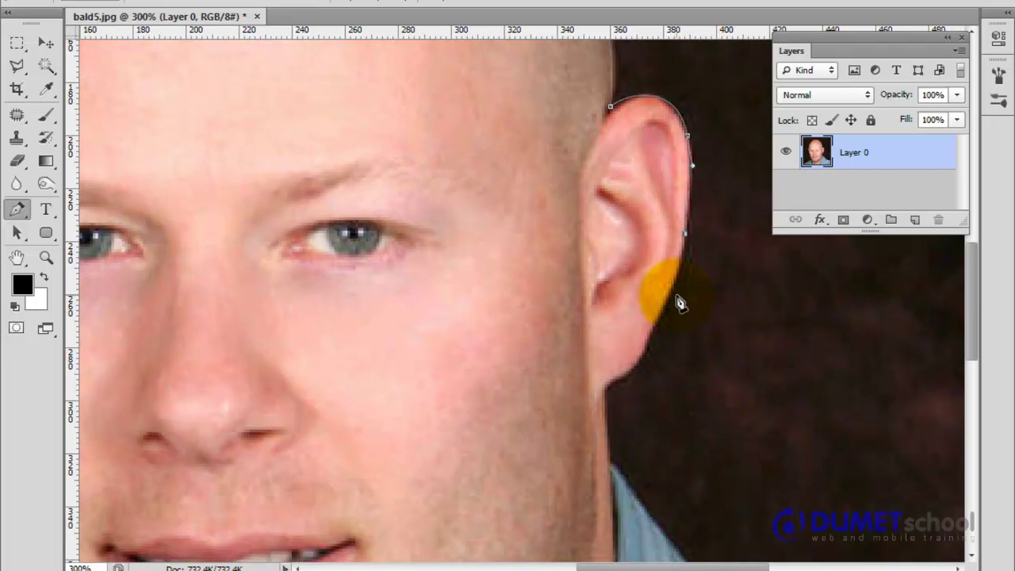
{"action": "left_click", "coordinate": [664, 305]}
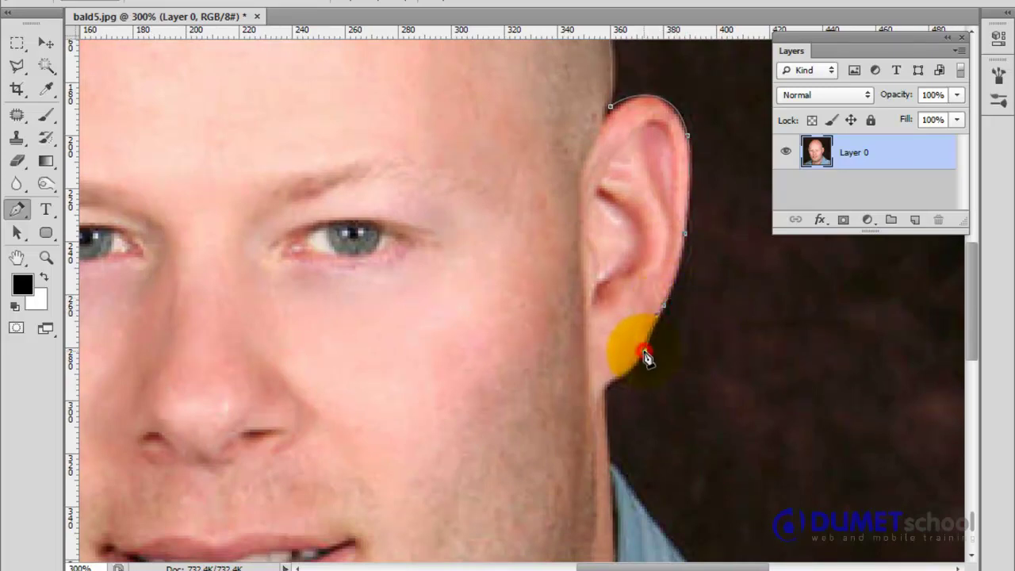
{"action": "left_click_drag", "start_coordinate": [644, 351], "coordinate": [602, 399]}
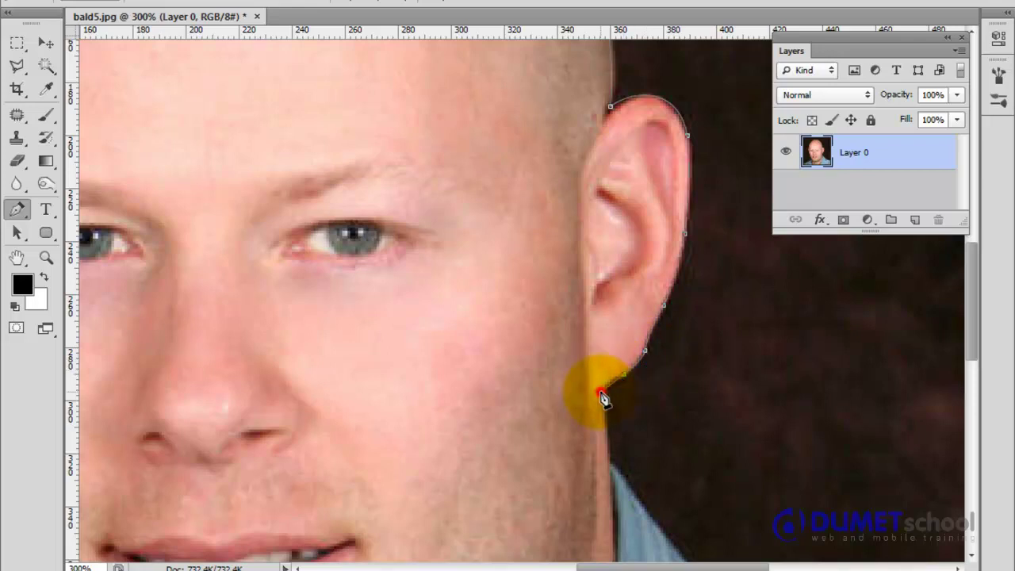
{"action": "left_click_drag", "start_coordinate": [668, 436], "coordinate": [663, 372]}
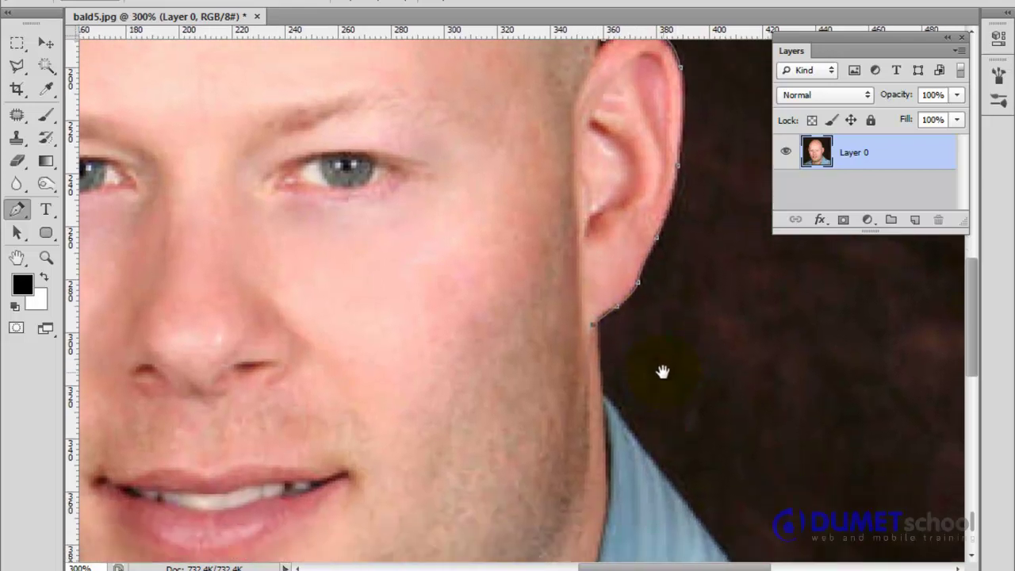
Step: Add curved anchors from the jaw down the neck along the shirt collar
{"action": "mouse_move", "coordinate": [599, 393]}
{"action": "left_mouse_down"}
{"action": "mouse_move", "coordinate": [617, 394]}
{"action": "mouse_move", "coordinate": [601, 406]}
{"action": "left_mouse_up"}
{"action": "left_click_drag", "start_coordinate": [703, 442], "coordinate": [582, 301]}
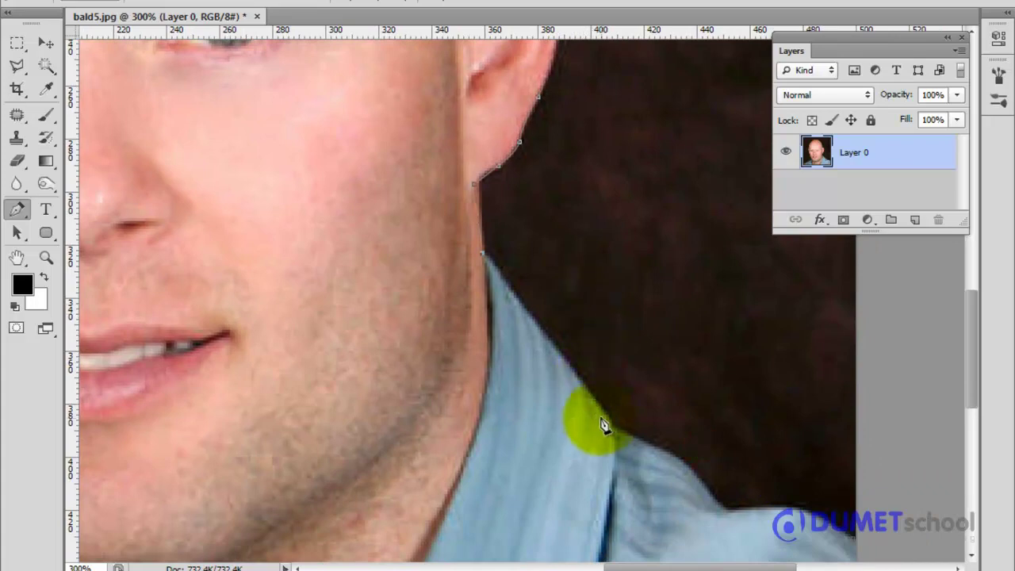
{"action": "left_click_drag", "start_coordinate": [602, 425], "coordinate": [612, 429]}
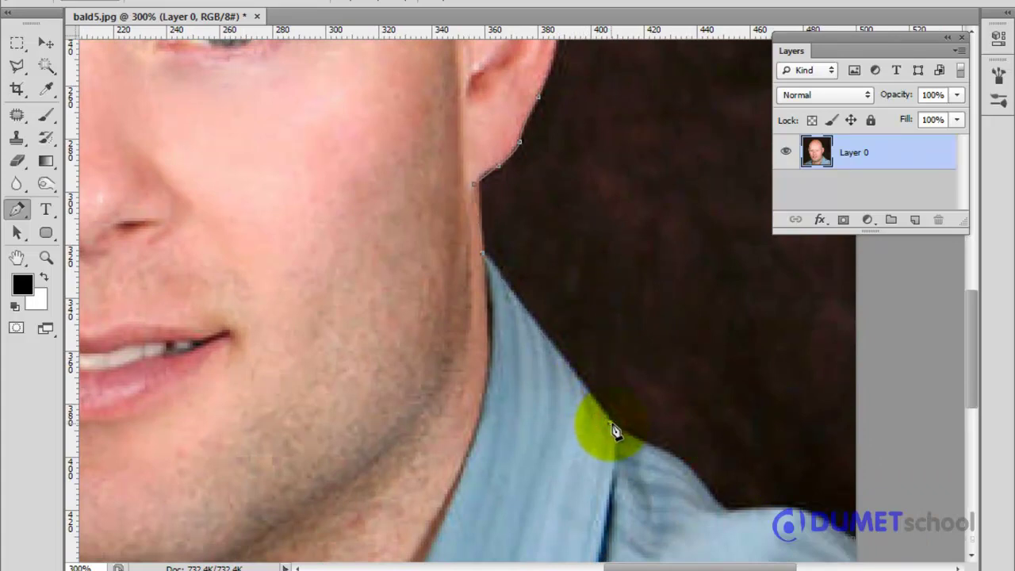
{"action": "left_click_drag", "start_coordinate": [741, 430], "coordinate": [713, 392]}
{"action": "left_click", "coordinate": [597, 394]}
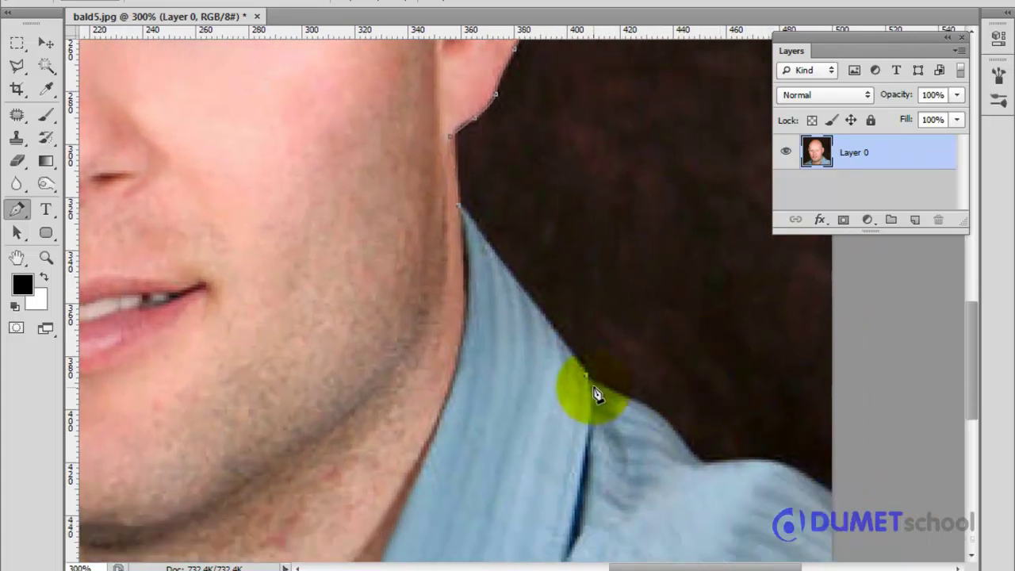
{"action": "mouse_move", "coordinate": [593, 392]}
{"action": "left_mouse_down"}
{"action": "mouse_move", "coordinate": [701, 470]}
{"action": "mouse_move", "coordinate": [741, 537]}
{"action": "mouse_move", "coordinate": [715, 447]}
{"action": "left_mouse_up"}
{"action": "left_click_drag", "start_coordinate": [794, 418], "coordinate": [749, 365]}
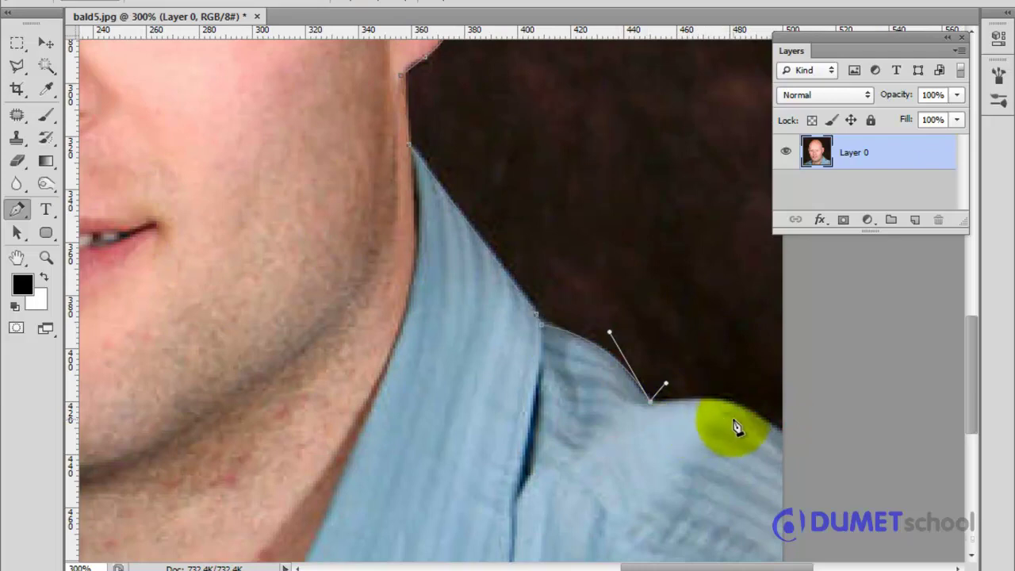
Step: Extend the path along the right shoulder to the photo's right edge
{"action": "left_click", "coordinate": [787, 437]}
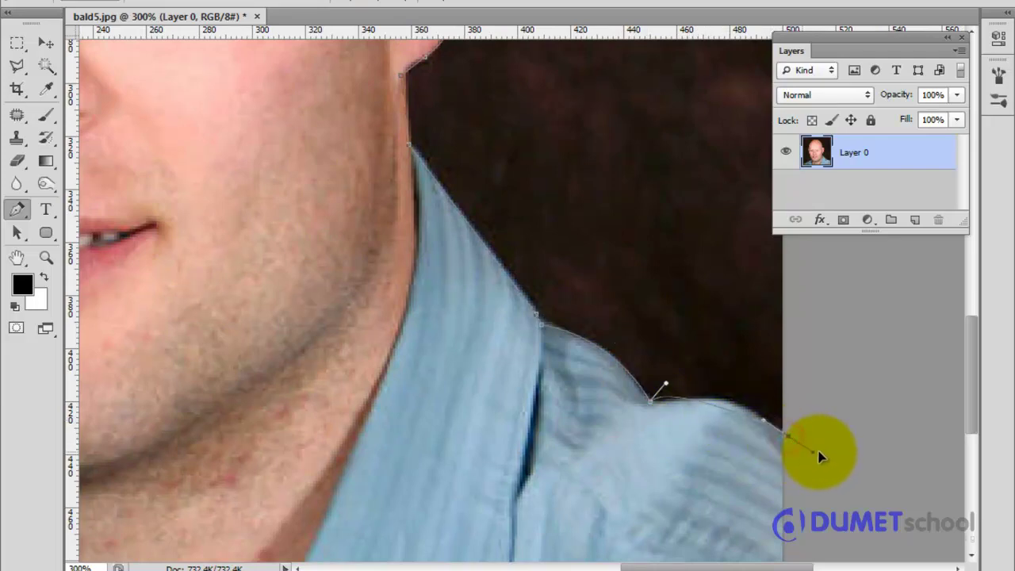
{"action": "left_click_drag", "start_coordinate": [789, 441], "coordinate": [822, 472]}
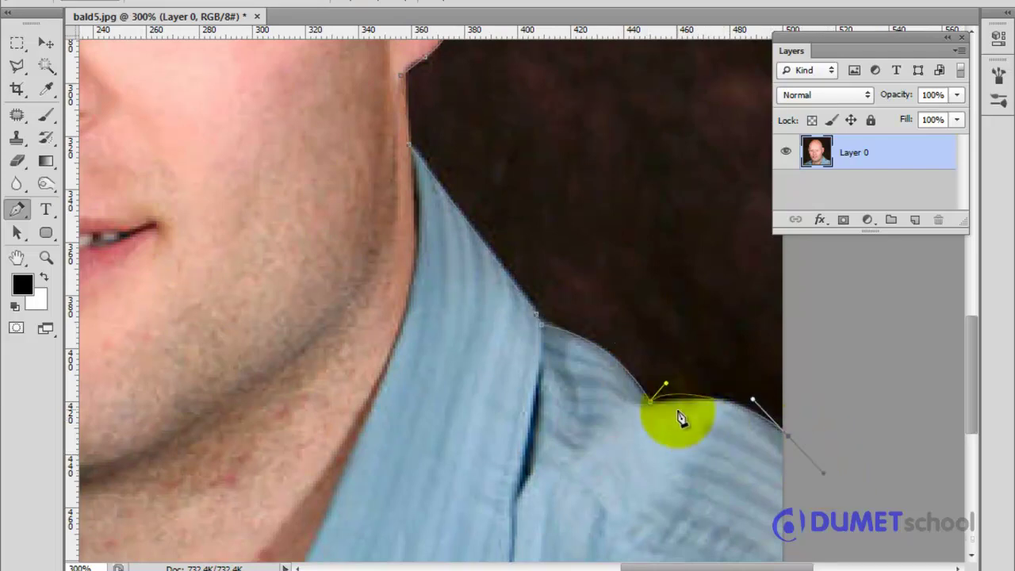
{"action": "left_click_drag", "start_coordinate": [665, 386], "coordinate": [686, 404]}
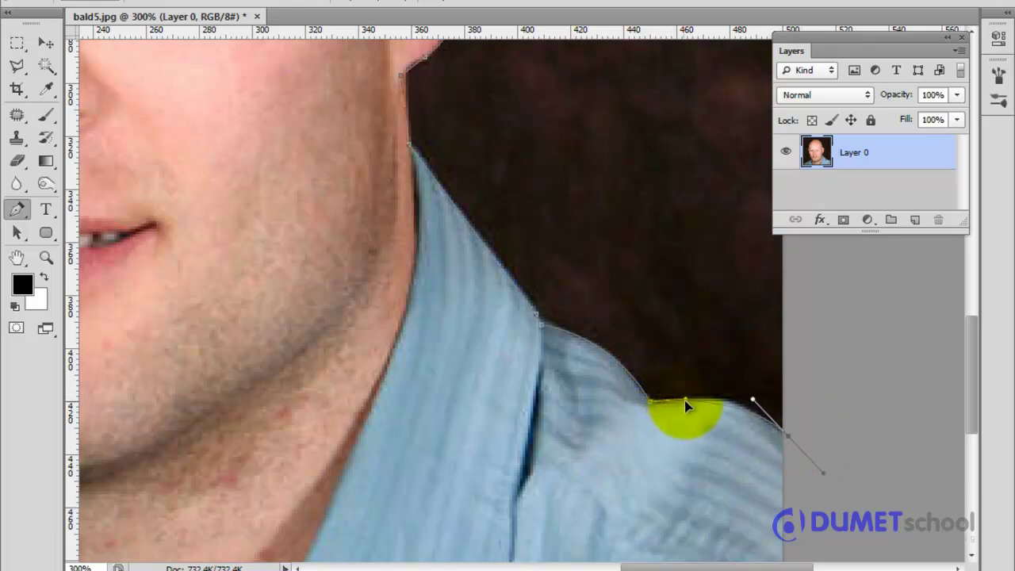
{"action": "left_click", "coordinate": [785, 466]}
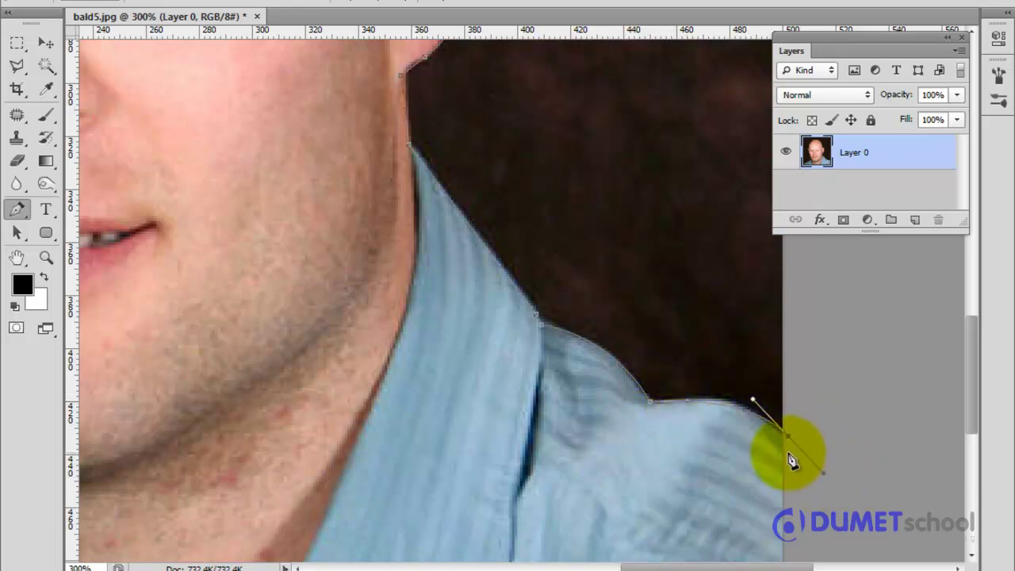
{"action": "key", "text": "ctrl+minus"}
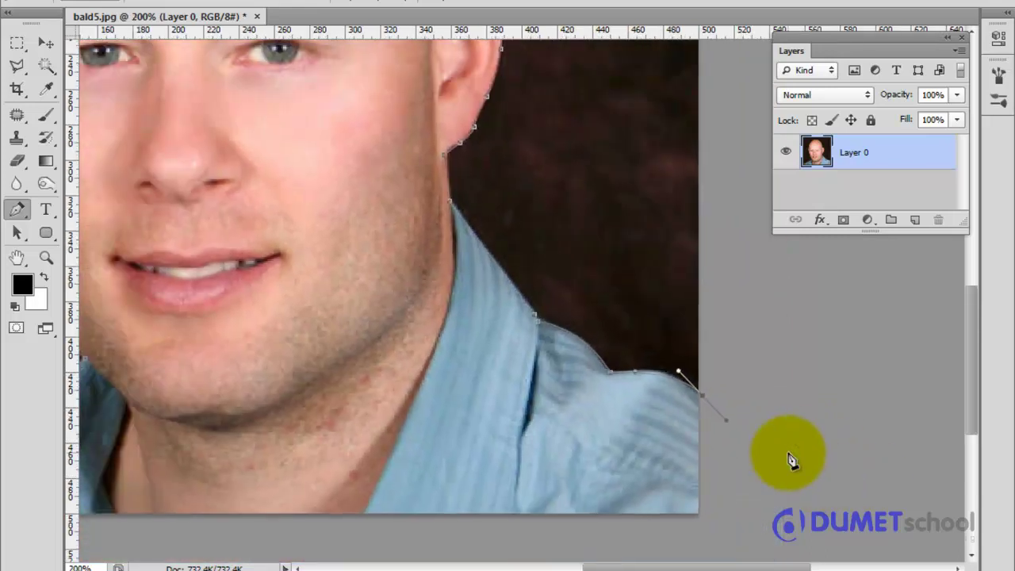
Step: Zoom out and close the path with anchors below the photo back to the starting corner
{"action": "key", "text": "ctrl+minus"}
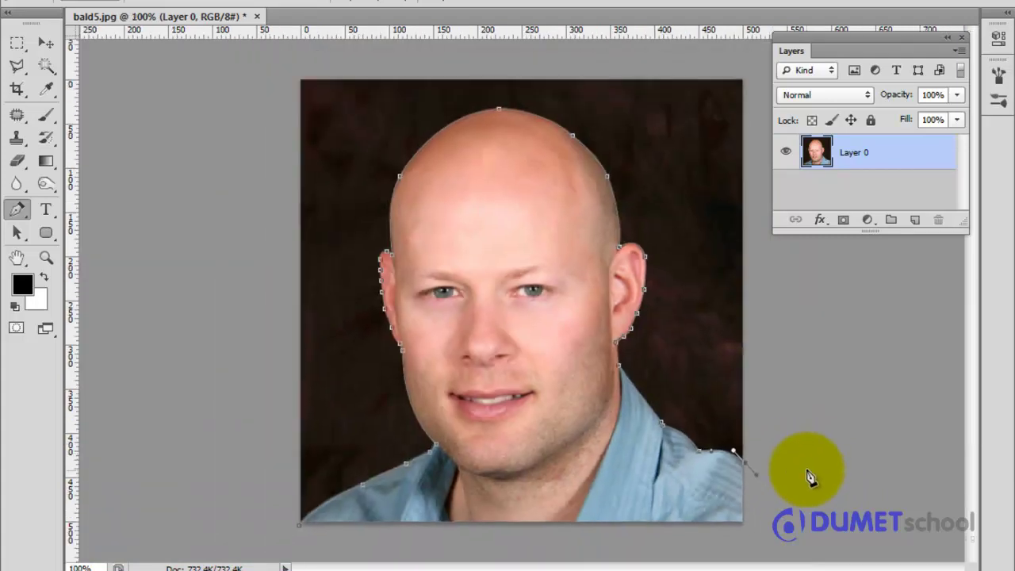
{"action": "left_click", "coordinate": [660, 538]}
{"action": "left_click", "coordinate": [490, 536]}
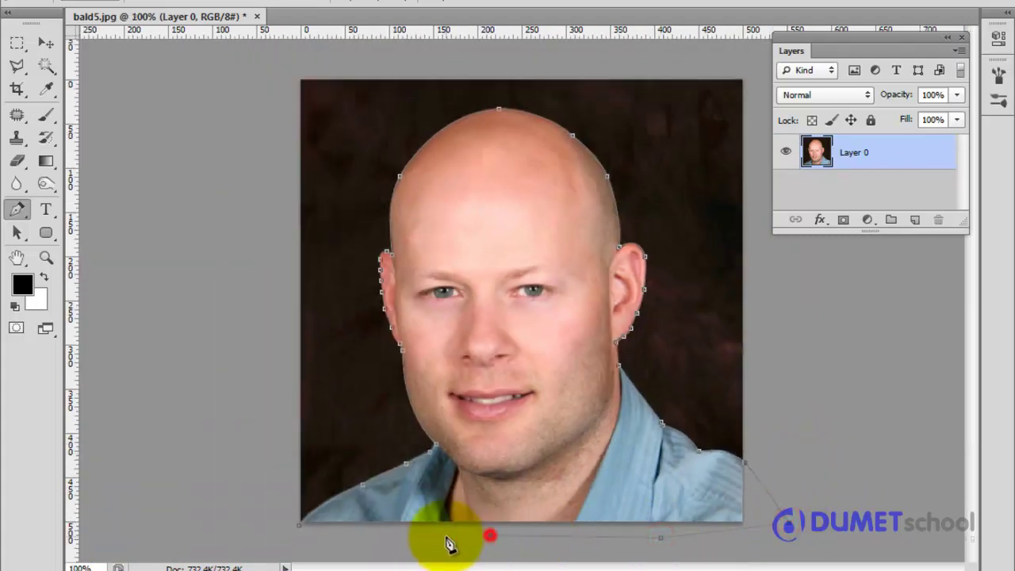
{"action": "left_click", "coordinate": [386, 537]}
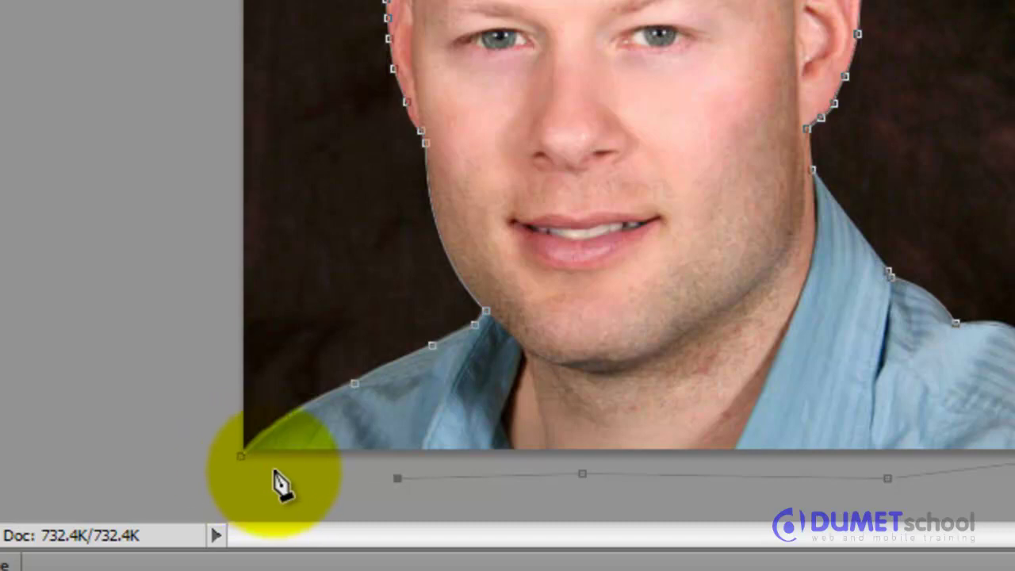
{"action": "left_click", "coordinate": [274, 471]}
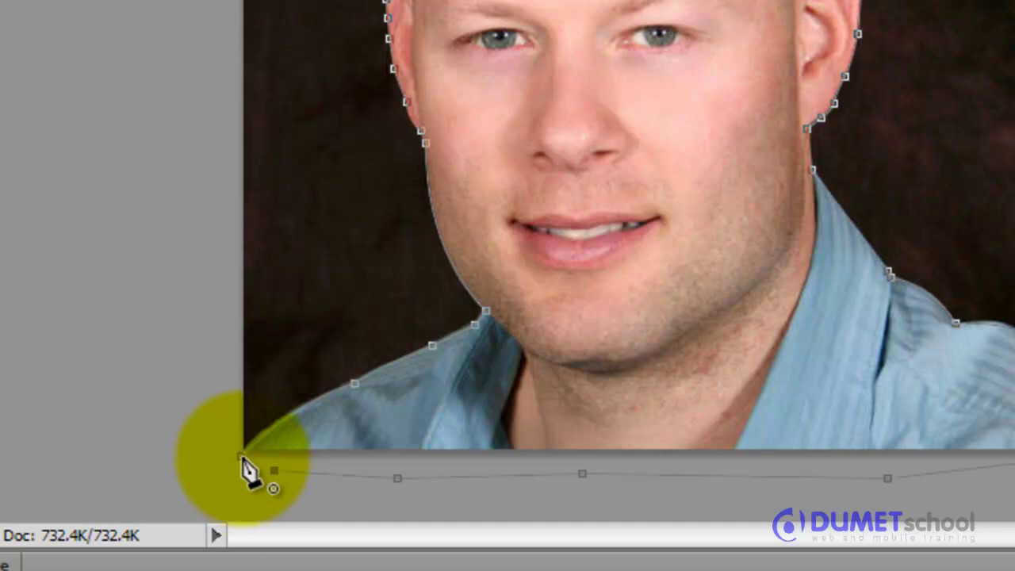
{"action": "left_click", "coordinate": [242, 458]}
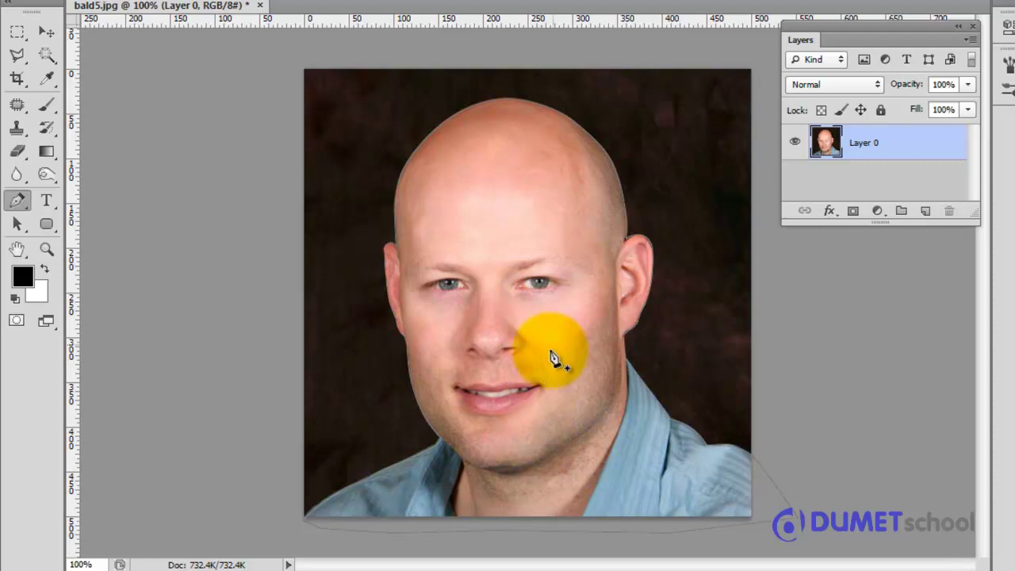
Step: Make a selection from the closed path with a 0-pixel feather radius
{"action": "right_click", "coordinate": [492, 171]}
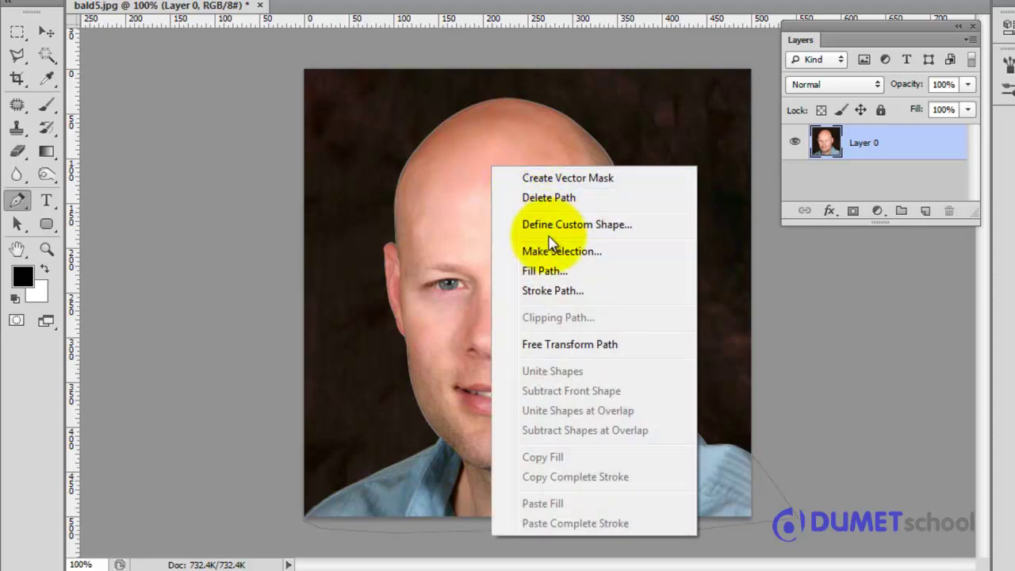
{"action": "left_click", "coordinate": [620, 264]}
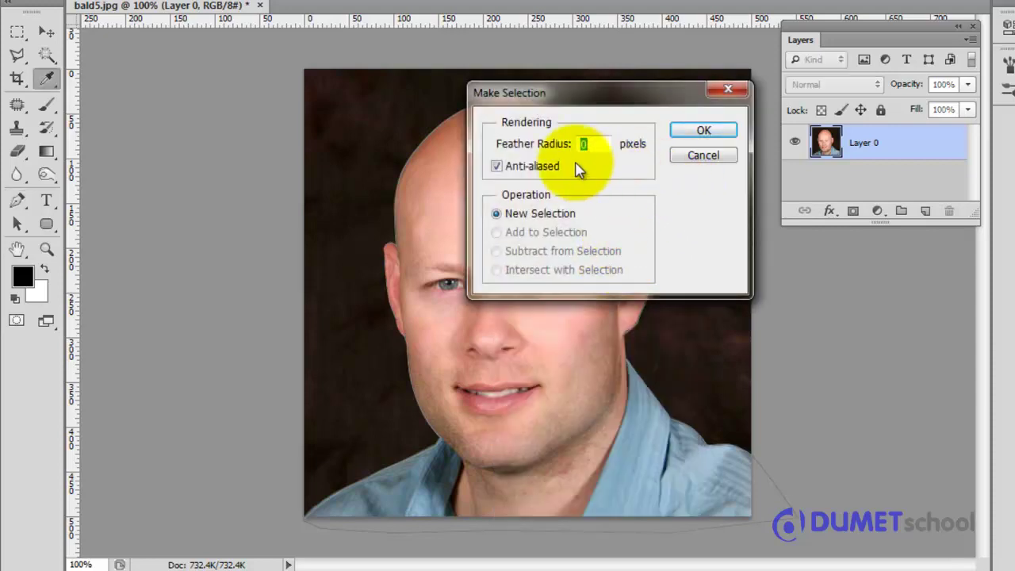
{"action": "left_click", "coordinate": [596, 143]}
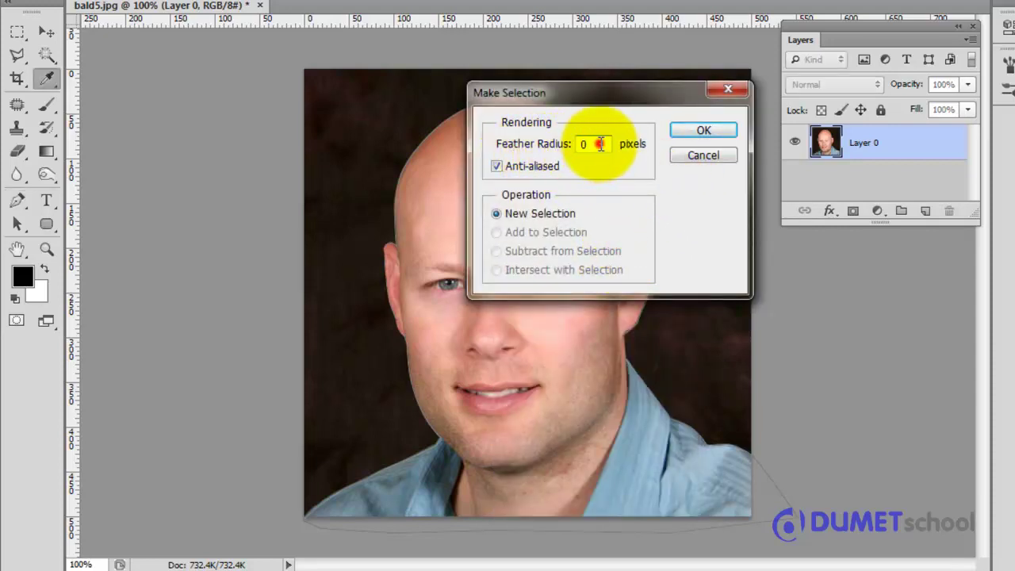
{"action": "left_click", "coordinate": [699, 135]}
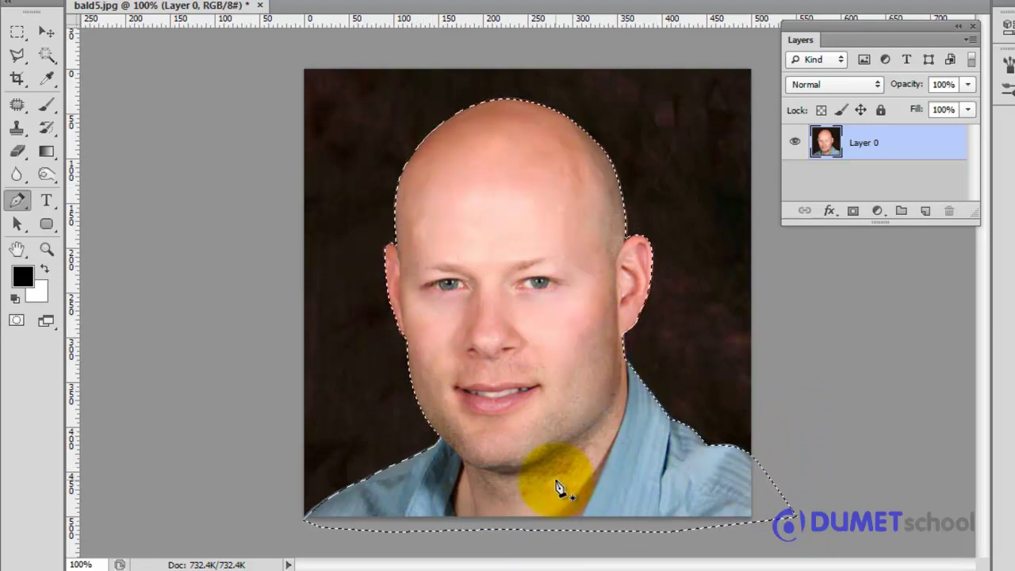
Step: Add a layer mask to Layer 0 from the selection, hiding the brown backdrop
{"action": "left_click", "coordinate": [854, 212]}
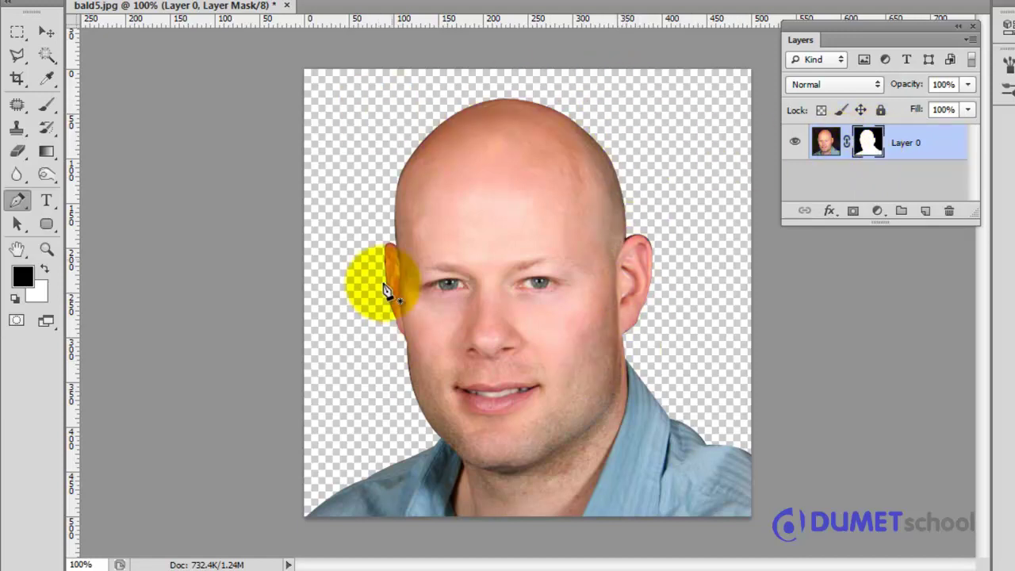
Step: Create a new empty Layer 1 and move it beneath Layer 0
{"action": "left_click", "coordinate": [927, 212]}
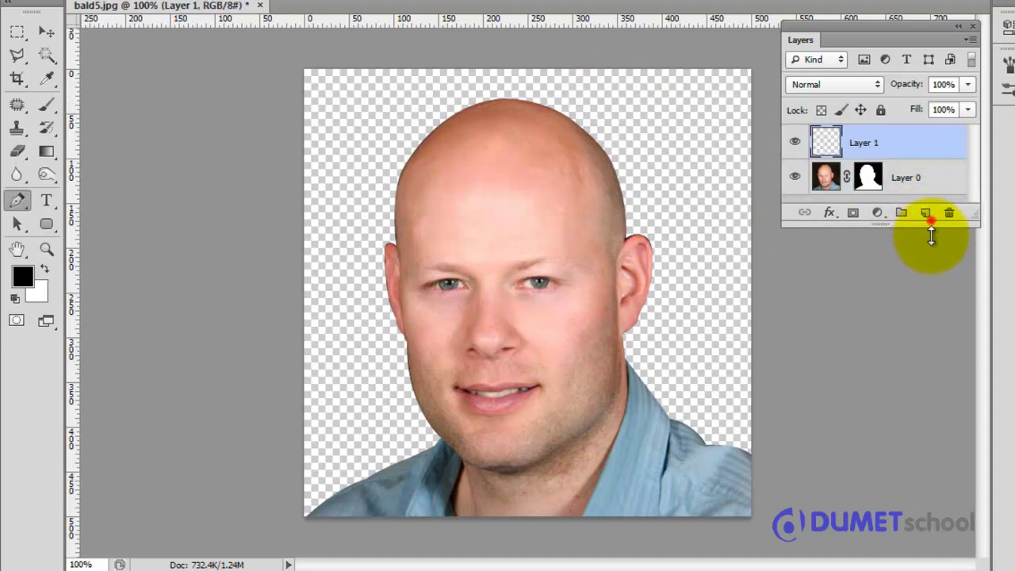
{"action": "left_click_drag", "start_coordinate": [930, 220], "coordinate": [931, 341]}
{"action": "left_click_drag", "start_coordinate": [912, 141], "coordinate": [907, 207]}
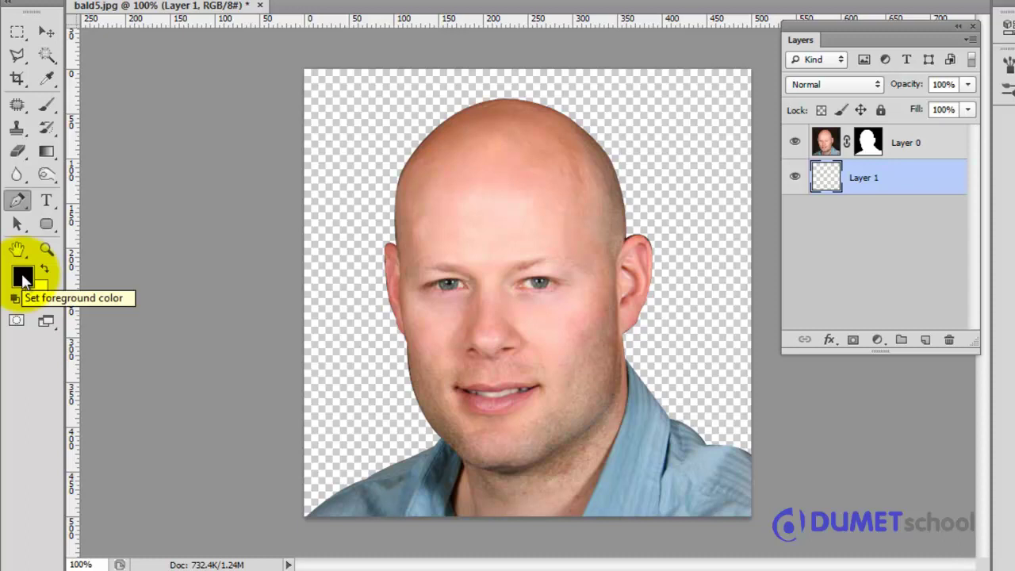
Step: Fill Layer 1 with solid black using the Paint Bucket tool
{"action": "left_click", "coordinate": [47, 175]}
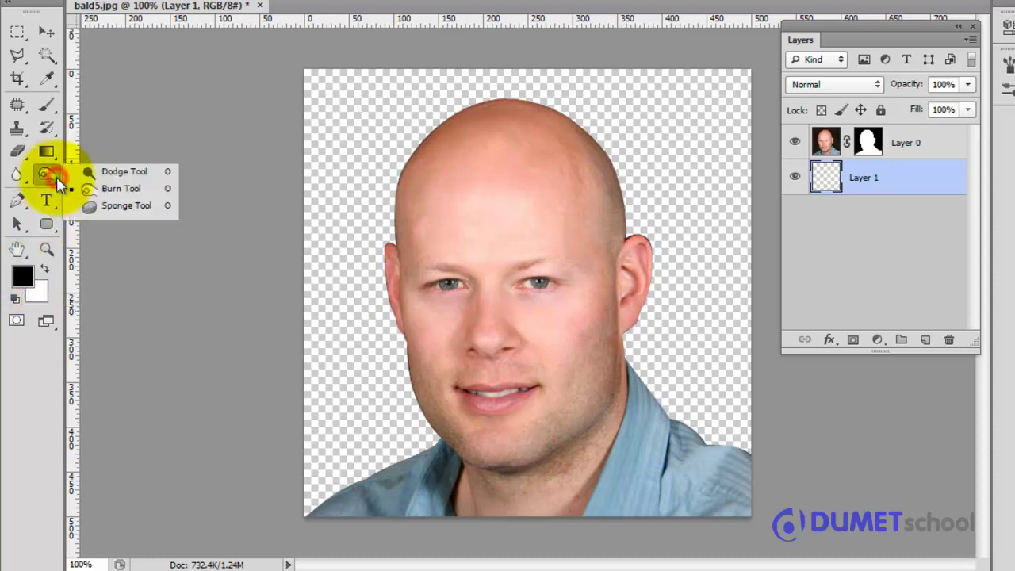
{"action": "left_click", "coordinate": [48, 175]}
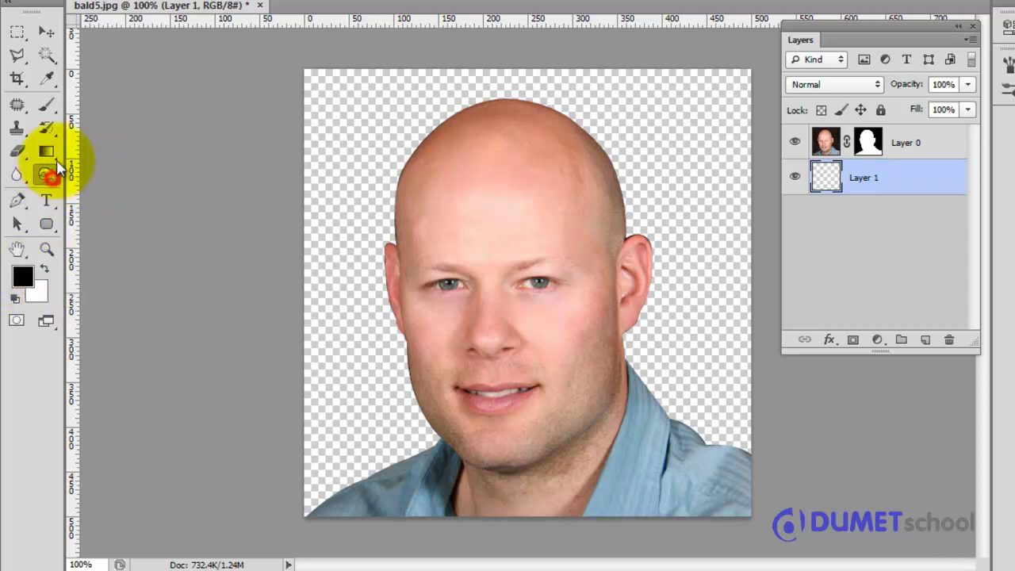
{"action": "left_click", "coordinate": [57, 158]}
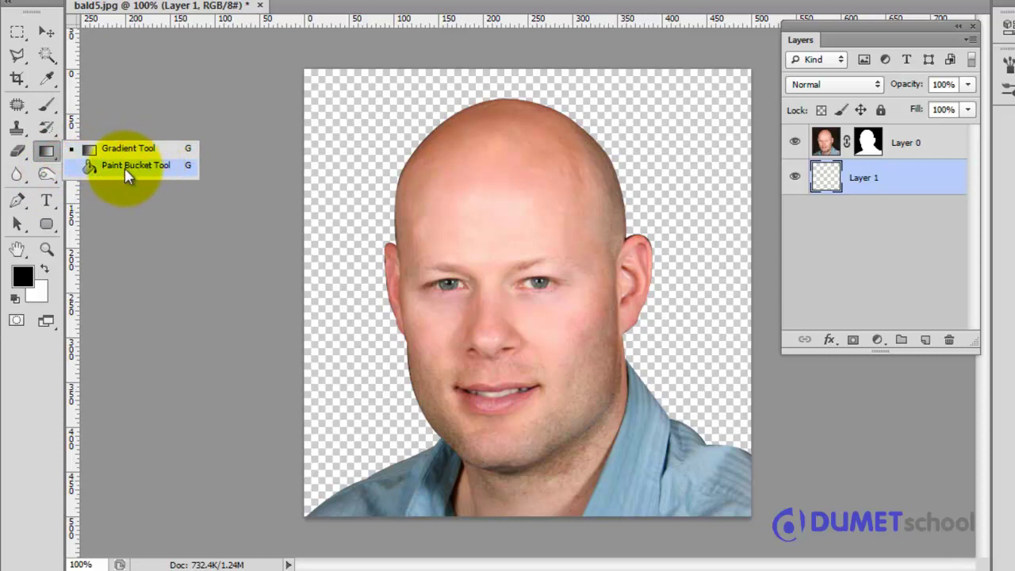
{"action": "left_click", "coordinate": [127, 171]}
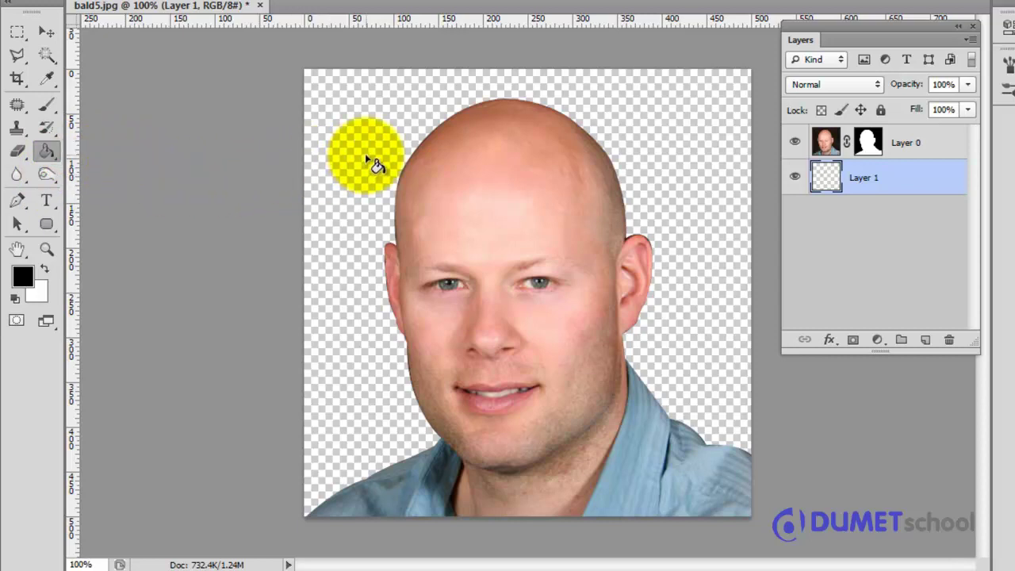
{"action": "left_click", "coordinate": [882, 180]}
{"action": "left_click", "coordinate": [533, 153]}
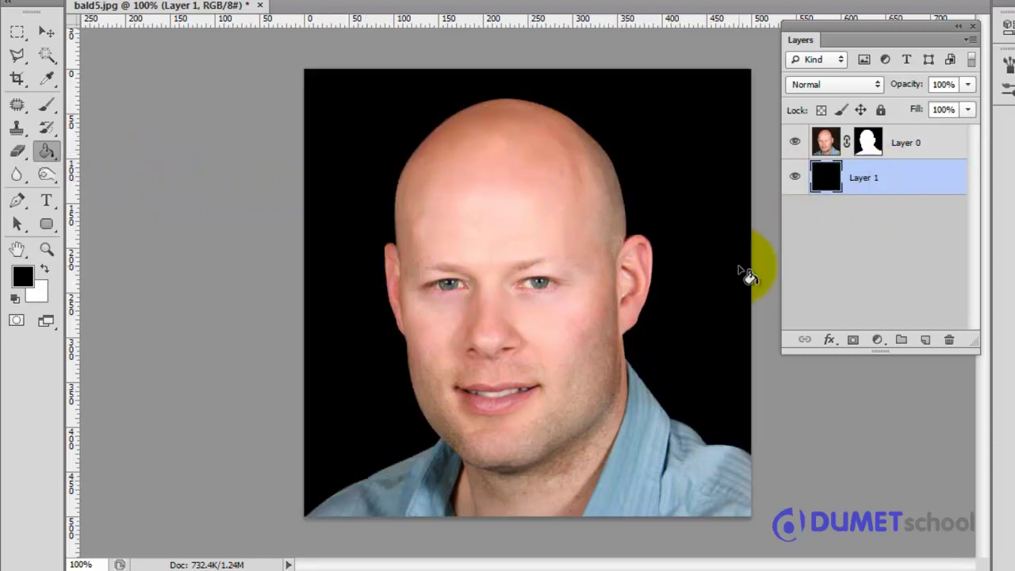